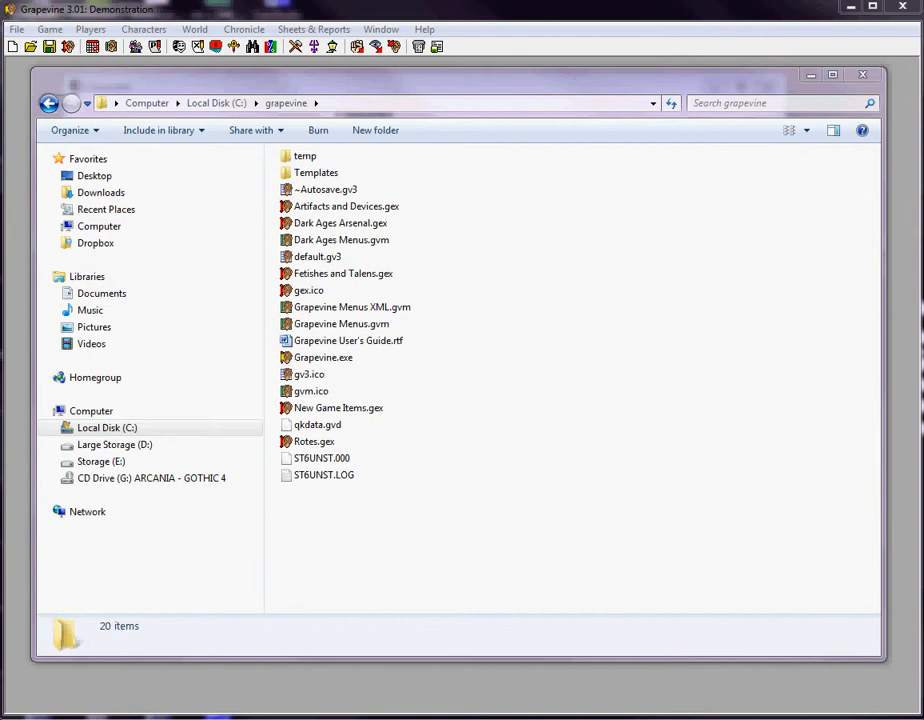
# - Examine the Grapevine exchange, menu, game and program files in C:\grapevine, including the contents of the Templates folder
pyautogui.click(337, 208)
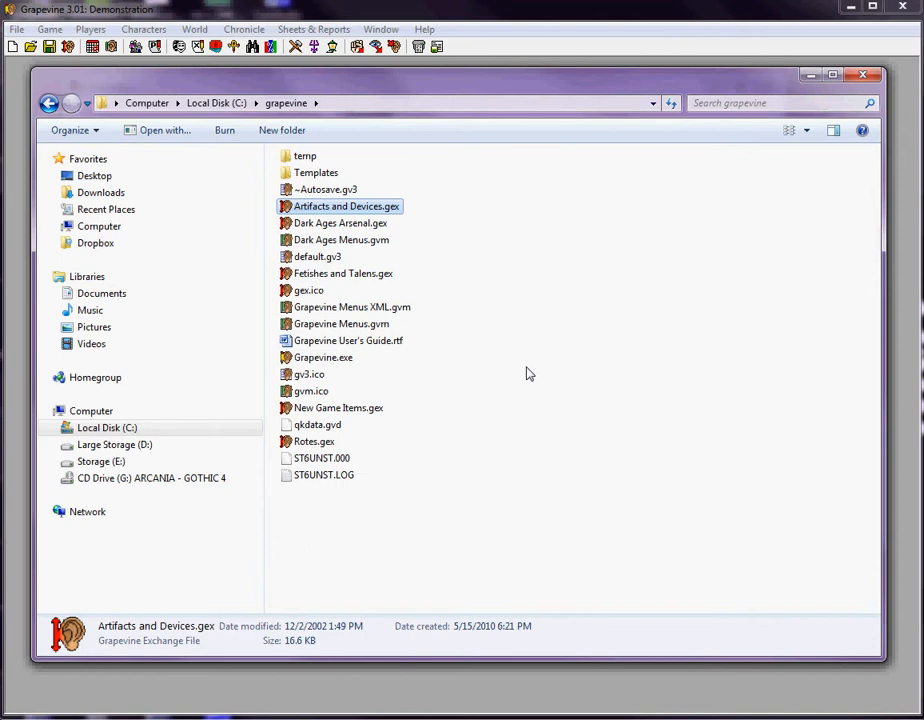
pyautogui.click(377, 240)
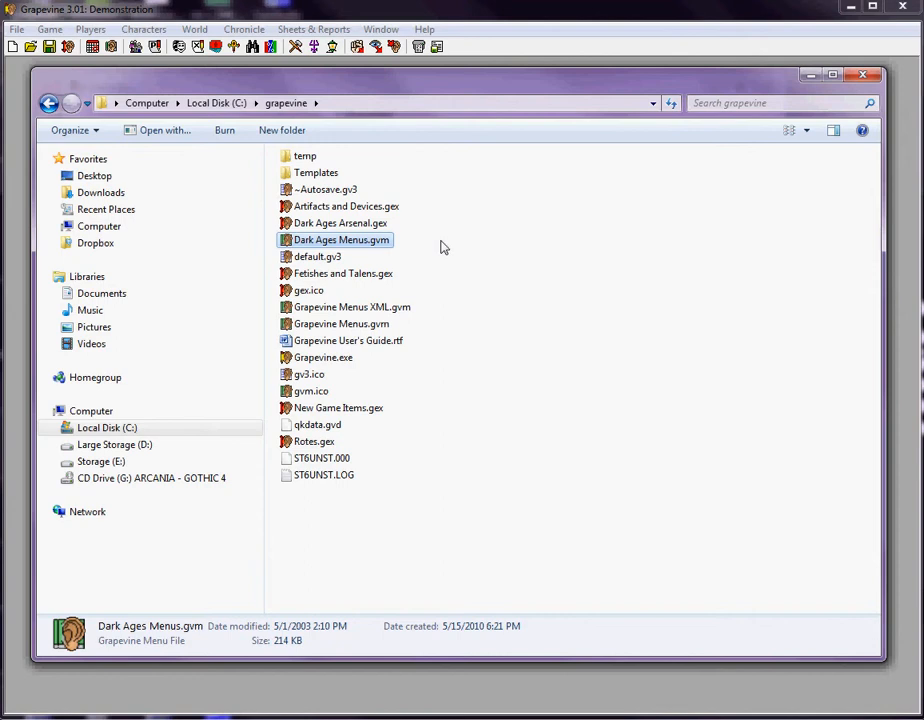
pyautogui.click(338, 256)
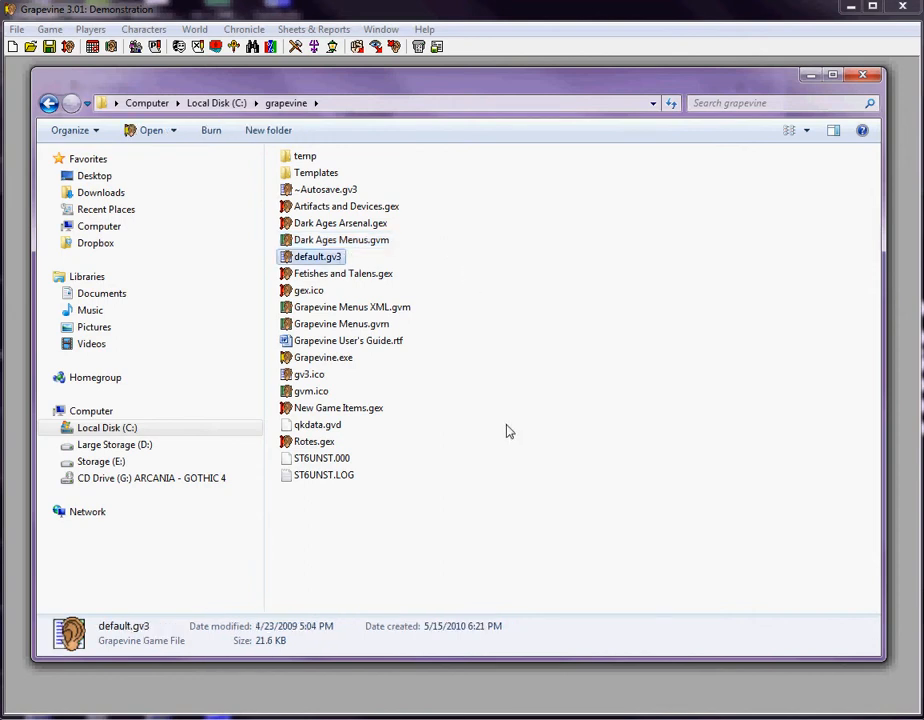
pyautogui.click(344, 358)
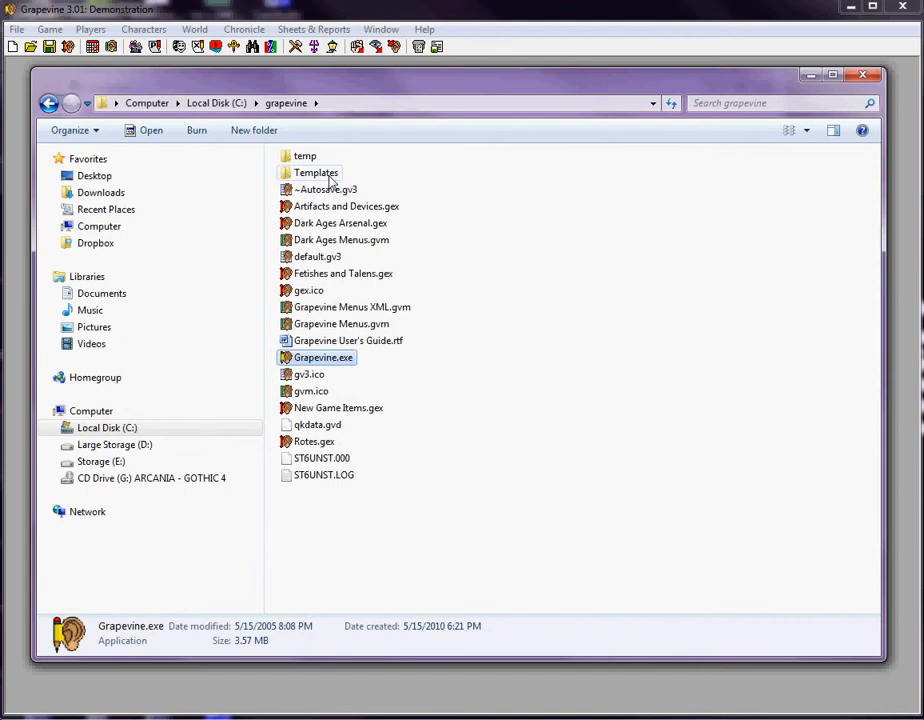
pyautogui.click(331, 179)
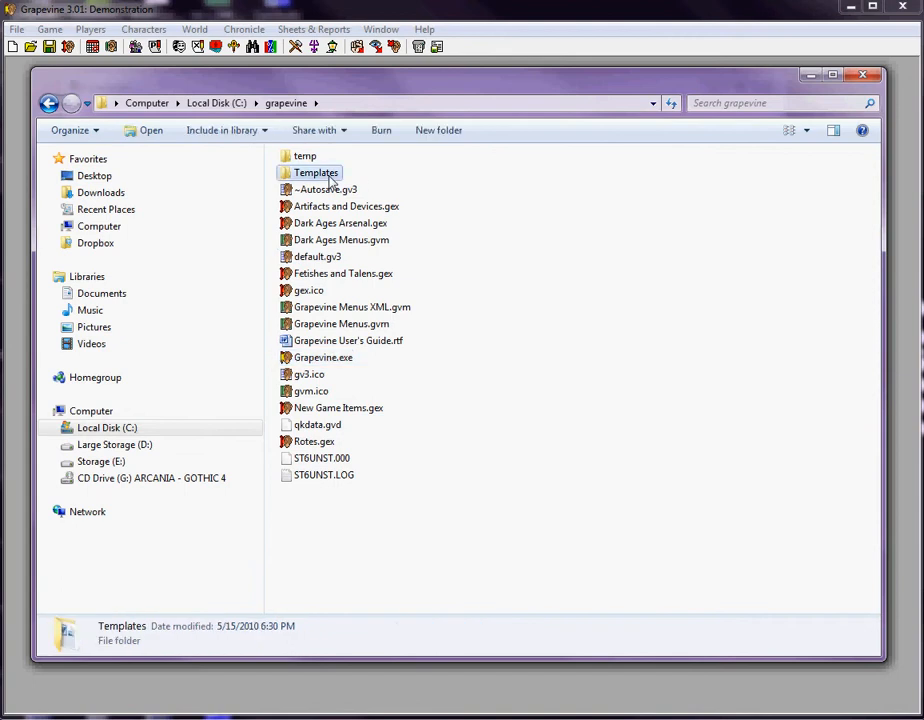
pyautogui.doubleClick(331, 180)
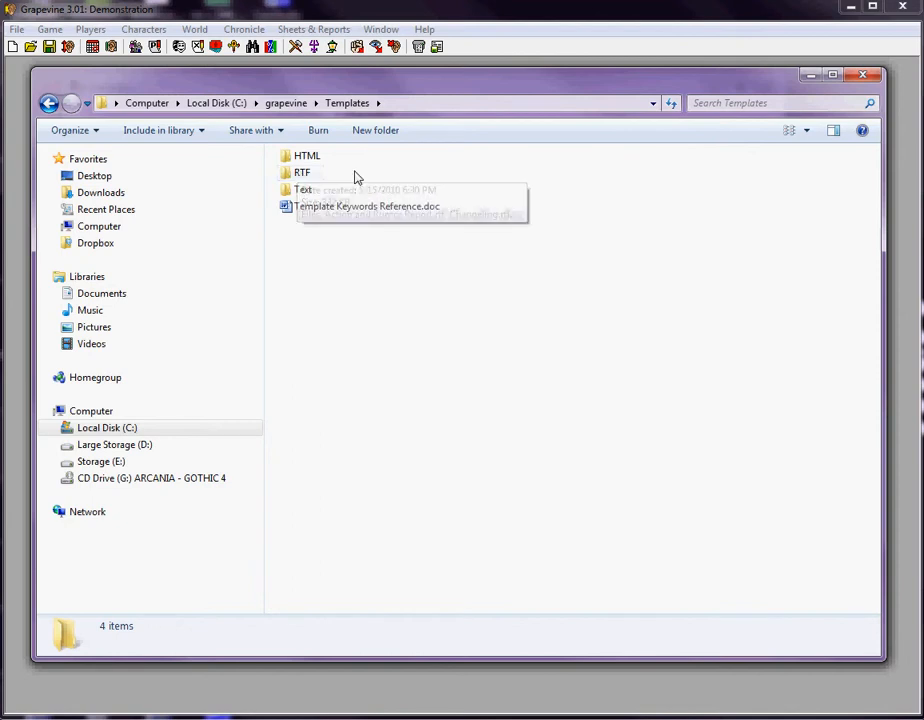
pyautogui.press('BackSpace')
pyautogui.click(476, 350)
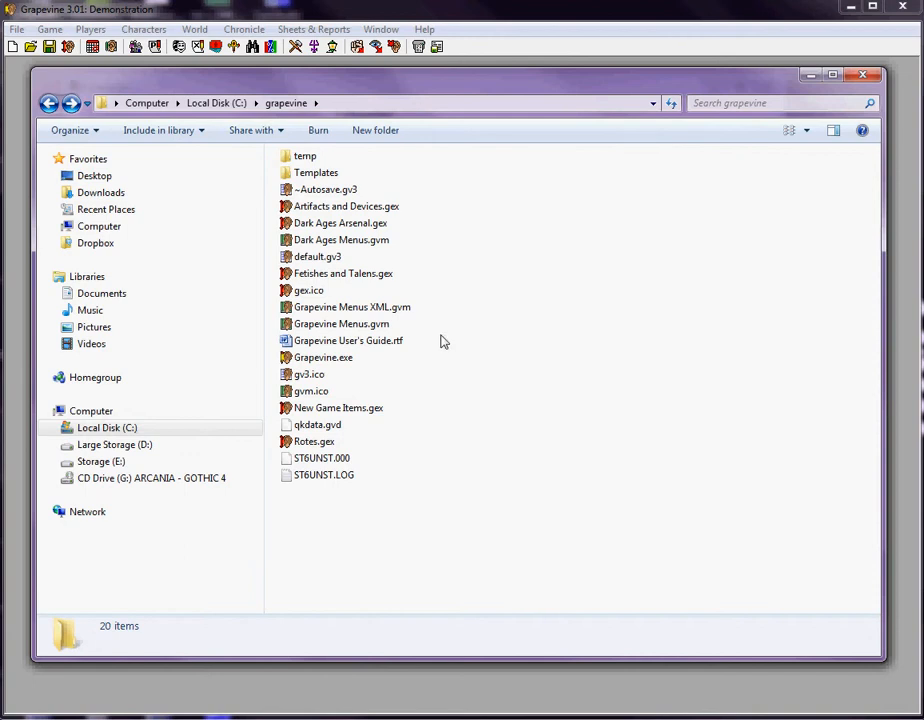
pyautogui.click(324, 259)
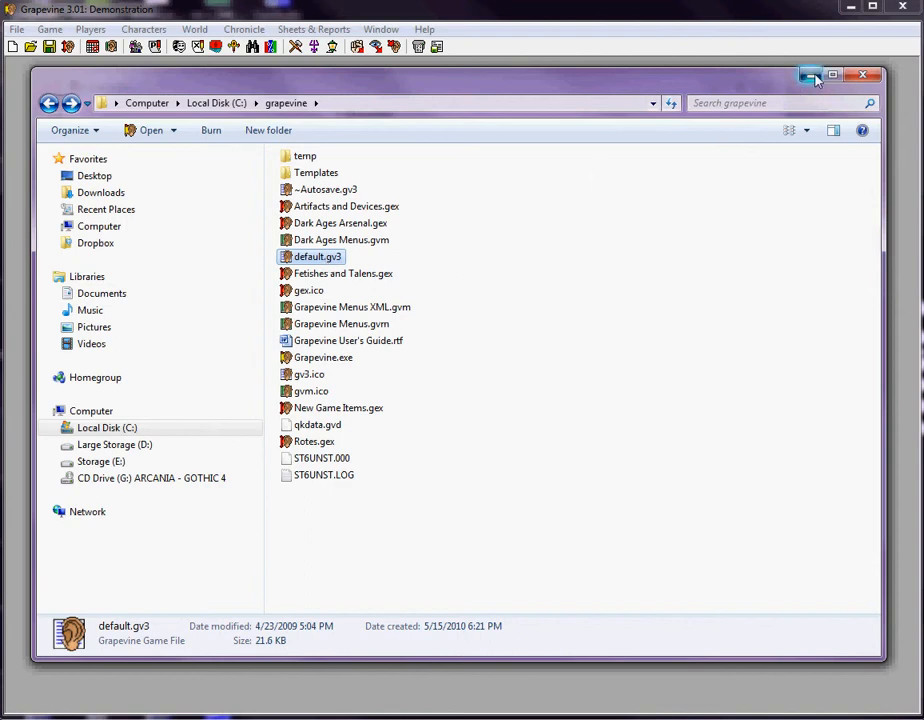
# - Close the grapevine folder window and the Grapevine Menu Editor without saving the menu file
pyautogui.click(852, 75)
pyautogui.click(674, 268)
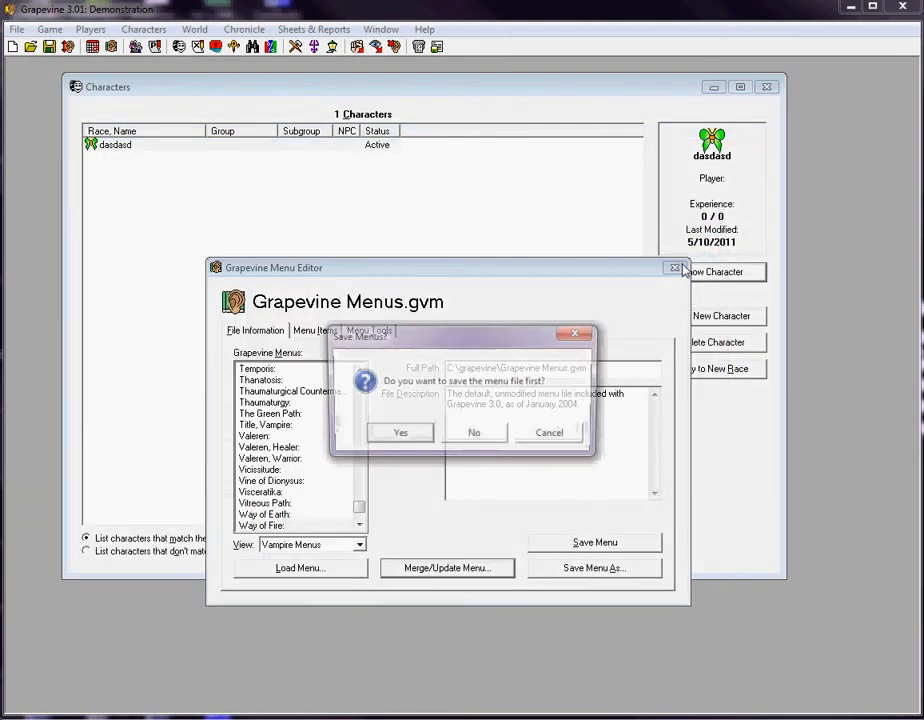
pyautogui.click(483, 437)
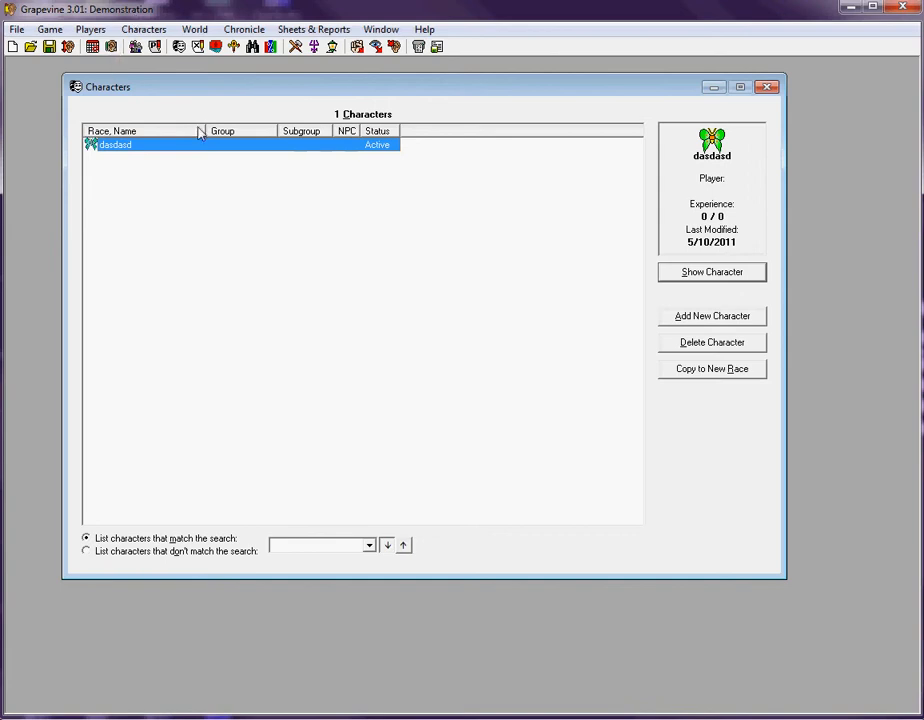
# - Check which Grapevine menu file is assigned in the game's general settings and close the settings
pyautogui.click(55, 30)
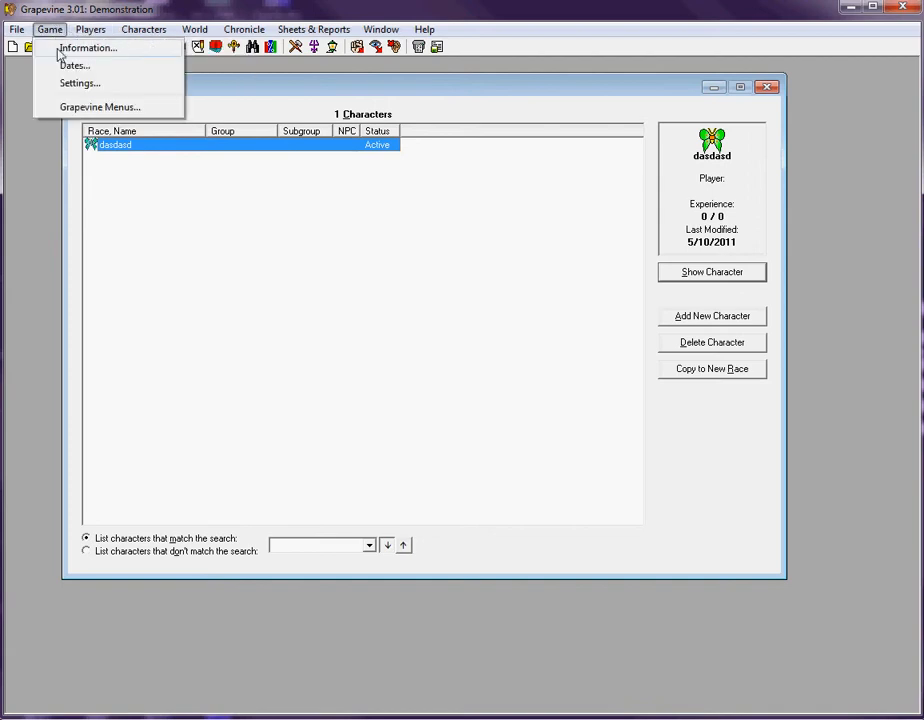
pyautogui.click(72, 82)
pyautogui.click(141, 131)
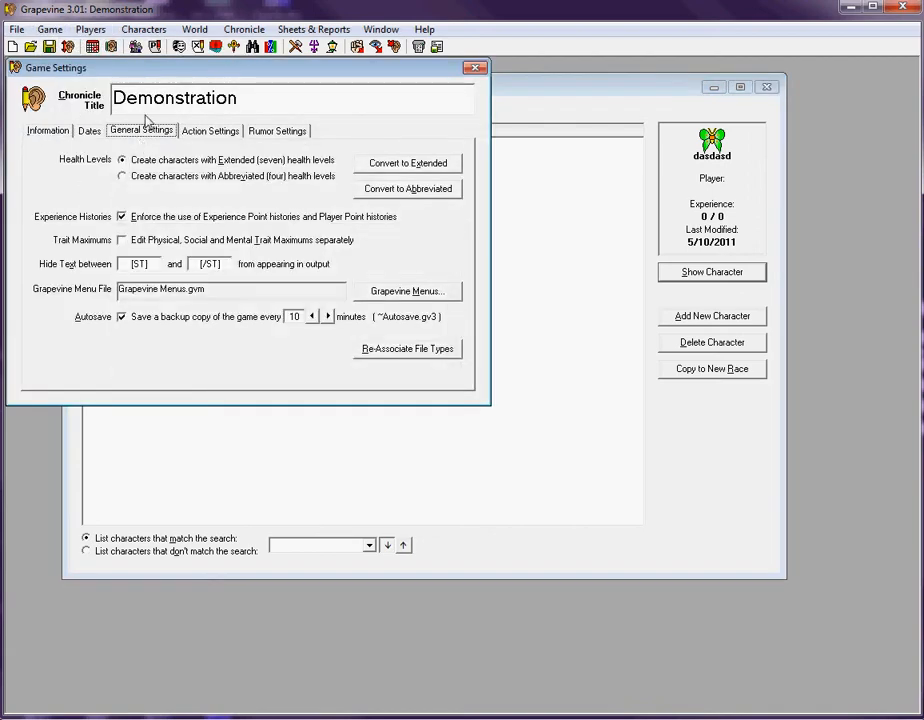
pyautogui.moveTo(115, 66); pyautogui.dragTo(153, 88)
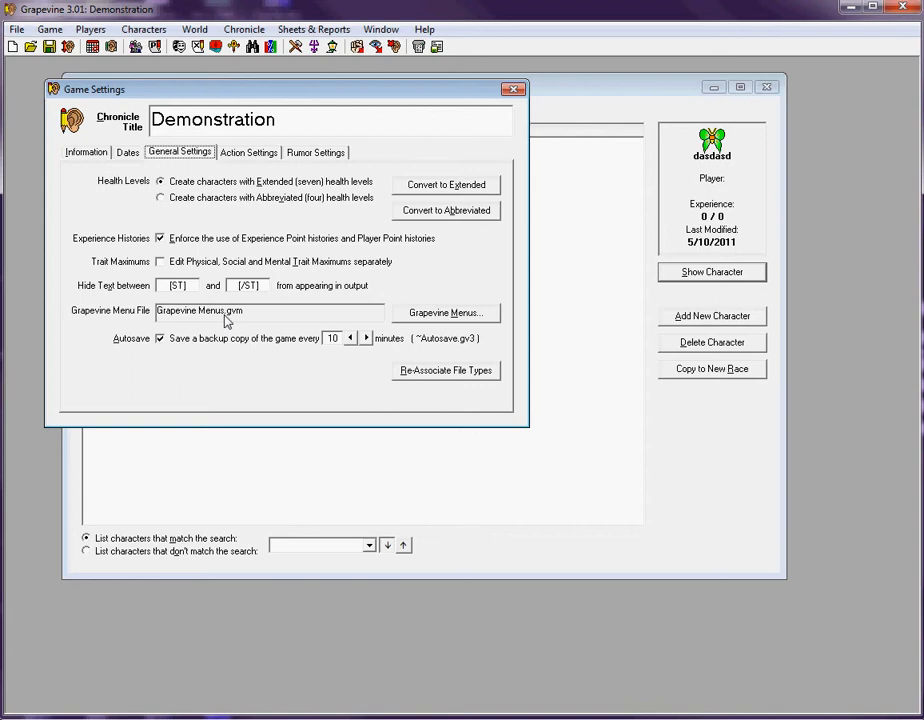
pyautogui.click(513, 90)
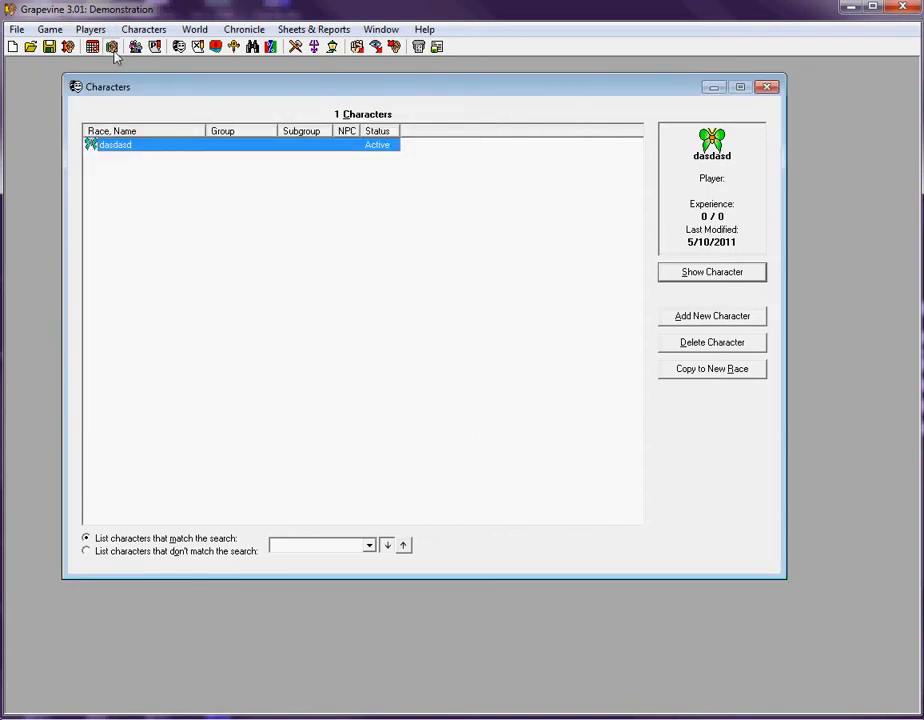
# - Open the Grapevine Menu Editor and move its window toward the middle of the workspace
pyautogui.click(112, 50)
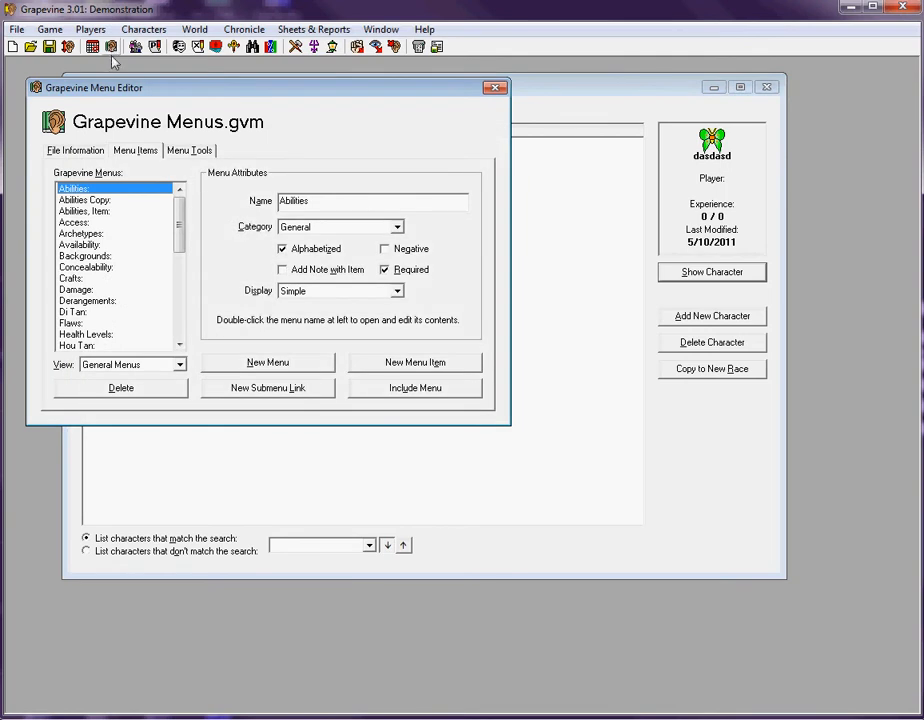
pyautogui.moveTo(169, 93); pyautogui.dragTo(287, 143)
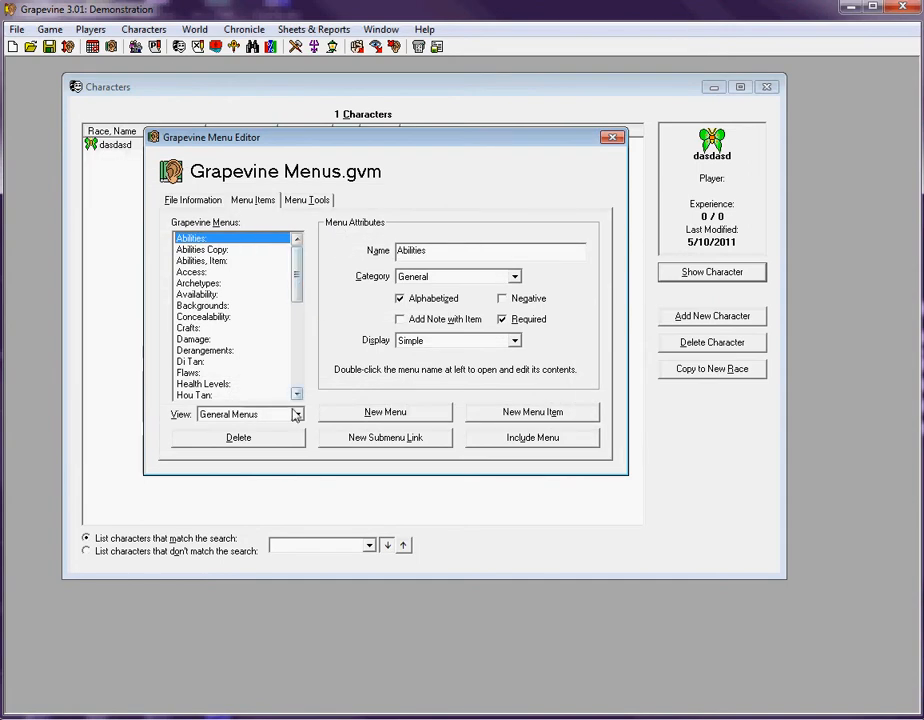
pyautogui.moveTo(300, 275)
pyautogui.mouseDown()
pyautogui.moveTo(303, 371)
pyautogui.moveTo(306, 262)
pyautogui.mouseUp()
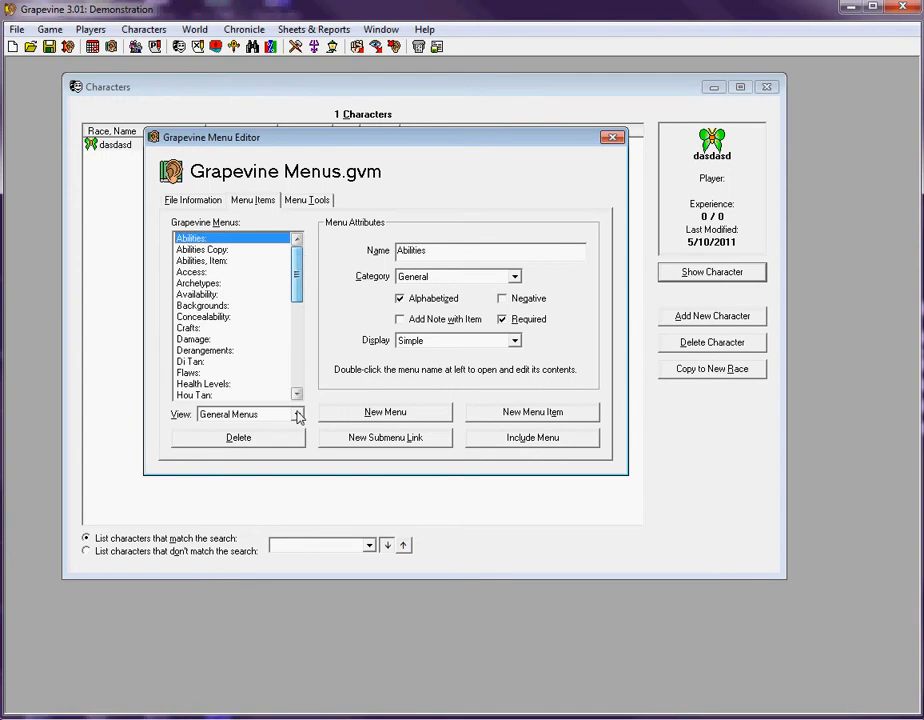
# - Review the menu categories available for filtering the Grapevine menus, keeping General Menus as the view
pyautogui.click(298, 415)
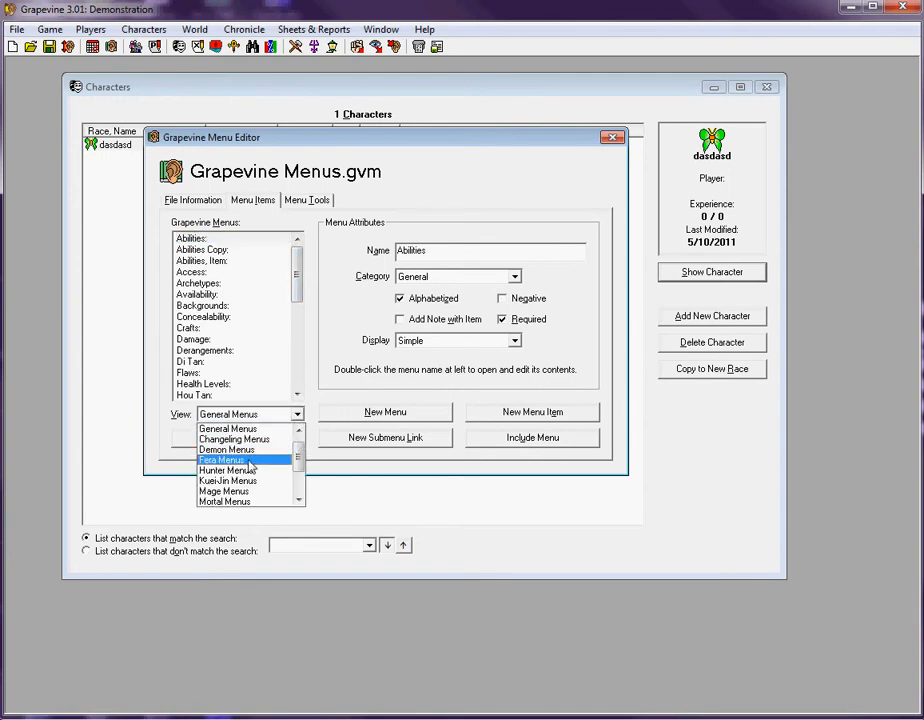
pyautogui.scroll(-1, 258, 496)
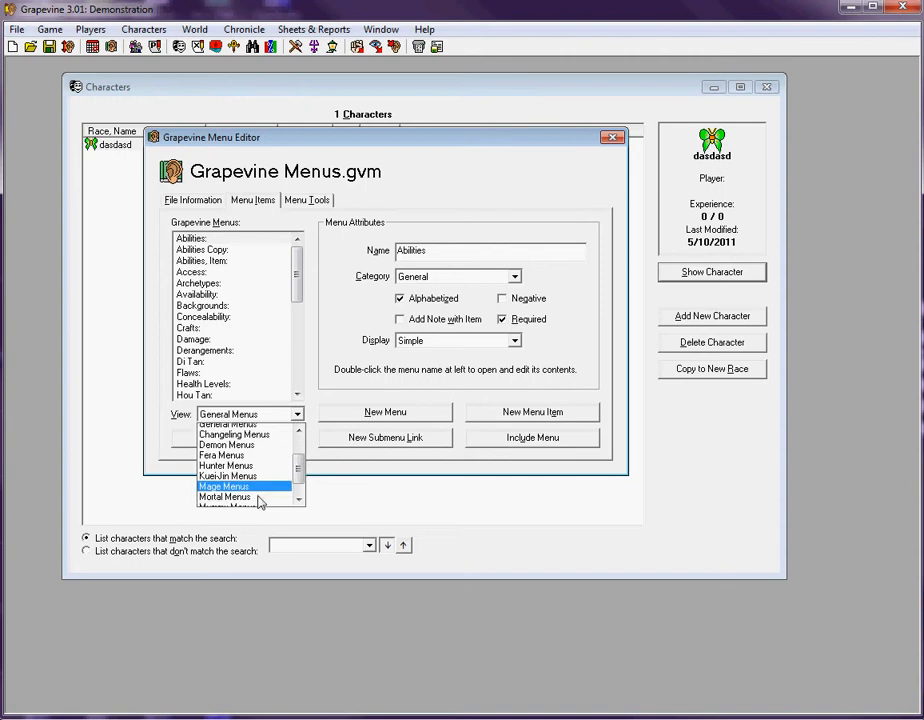
pyautogui.scroll(-2, 260, 500)
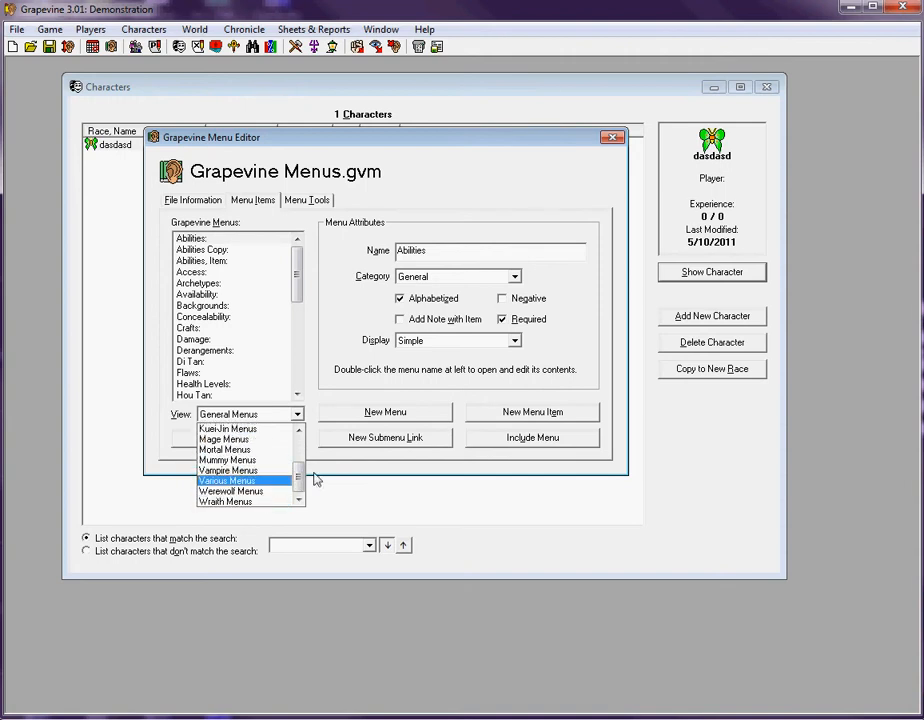
pyautogui.click(314, 480)
# - Inspect the Abilities menu's attributes, including its available category and display options, without changing them
pyautogui.click(236, 241)
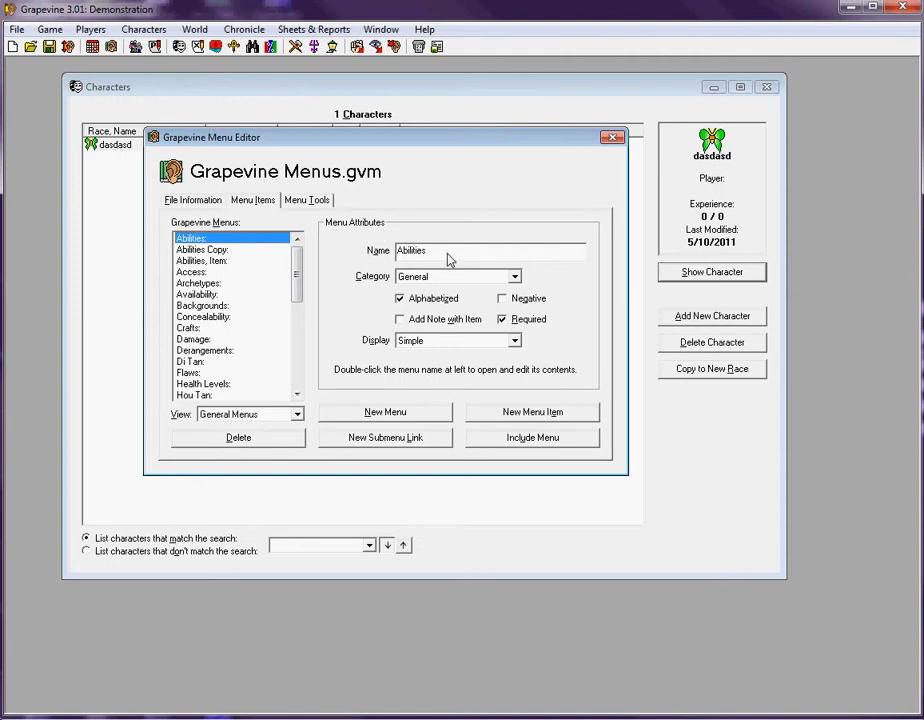
pyautogui.click(515, 278)
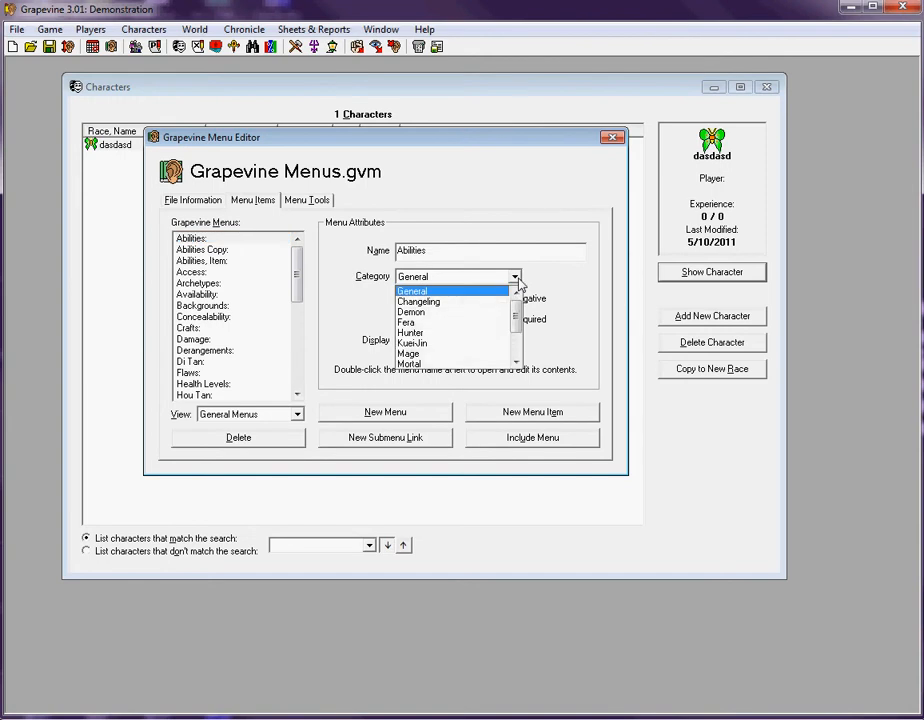
pyautogui.click(517, 277)
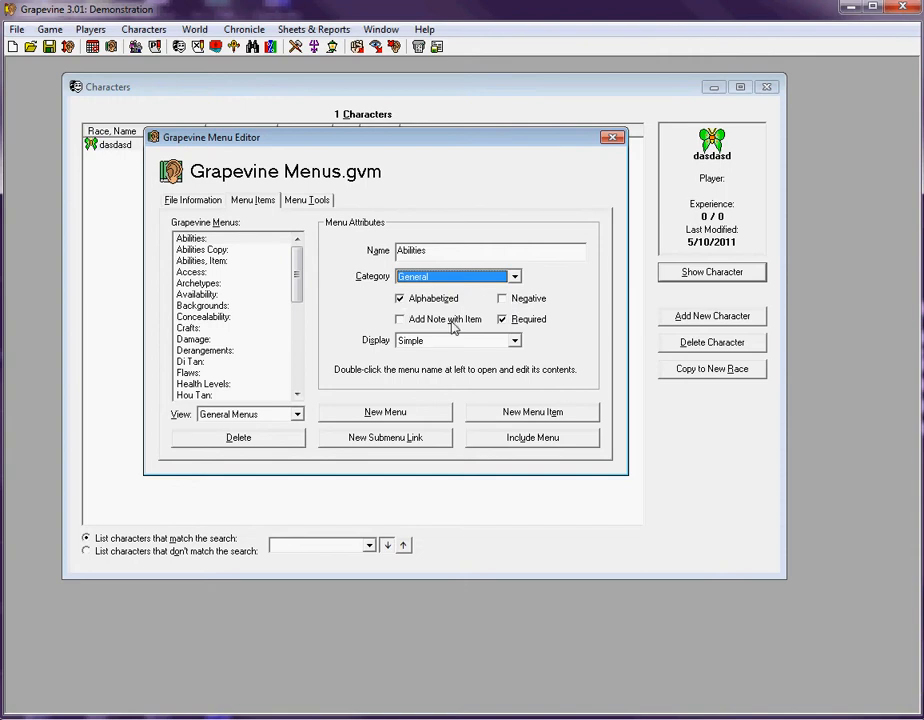
pyautogui.click(515, 344)
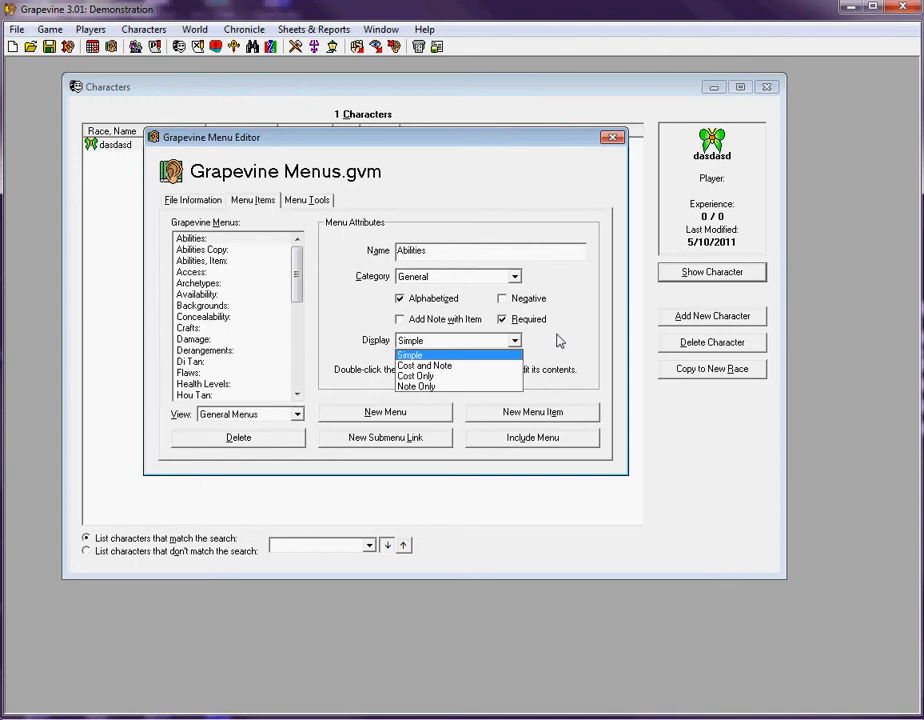
pyautogui.click(559, 341)
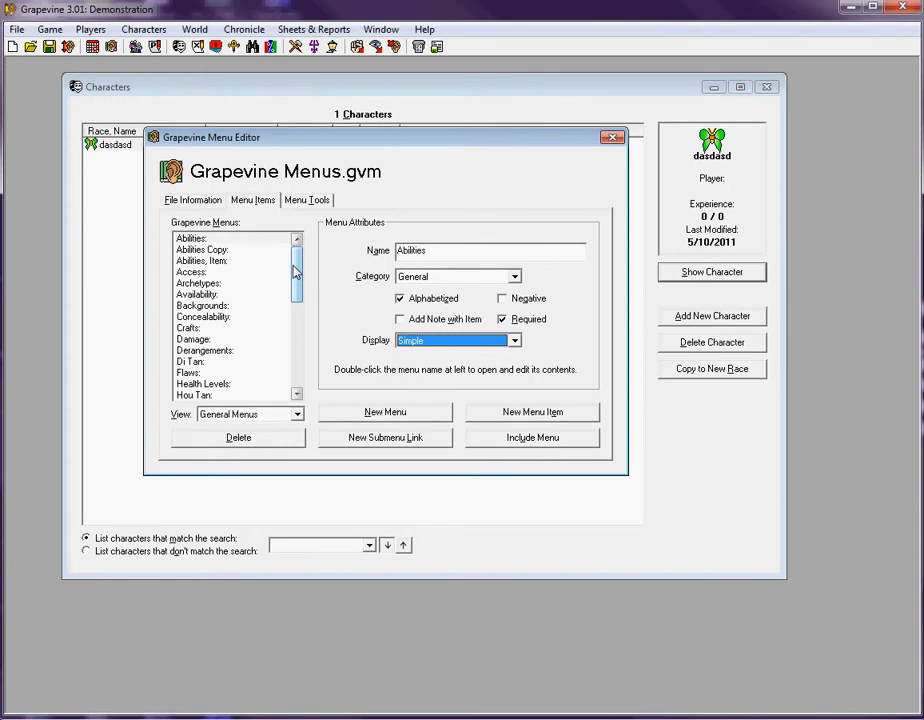
# - Open the Abilities menu and inspect the name, cost and note of items such as Animal Ken, Archery, Athletics and Awareness
pyautogui.doubleClick(216, 241)
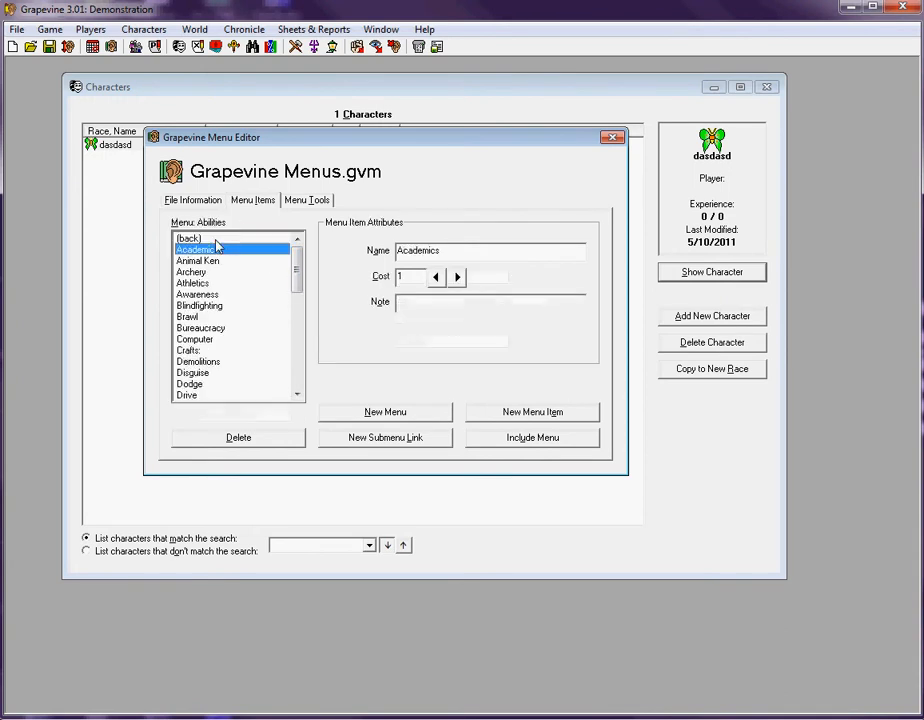
pyautogui.click(216, 263)
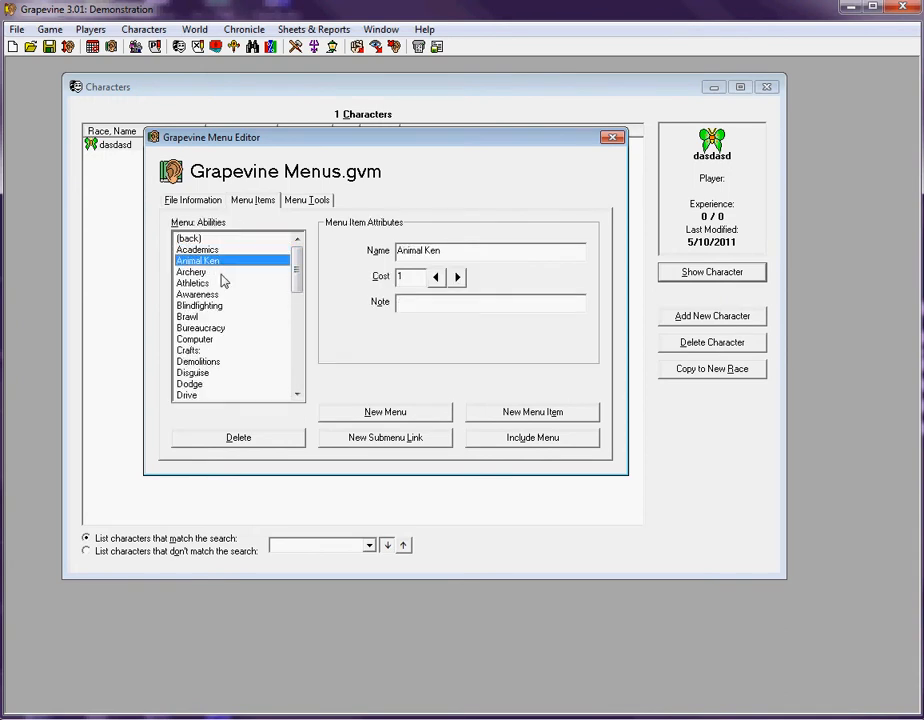
pyautogui.click(217, 272)
pyautogui.click(217, 284)
pyautogui.click(217, 295)
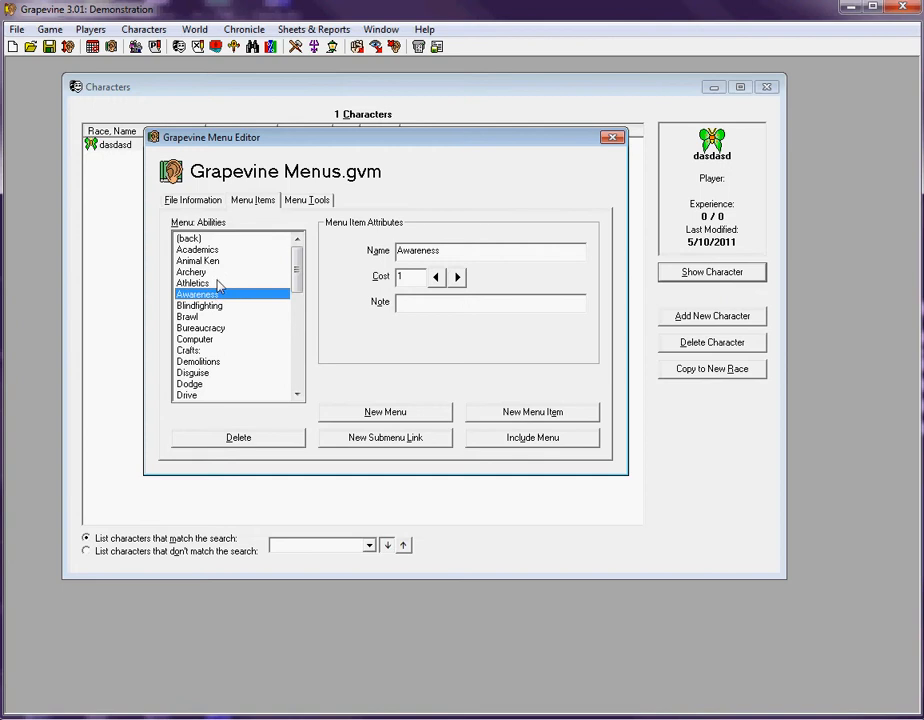
pyautogui.click(210, 261)
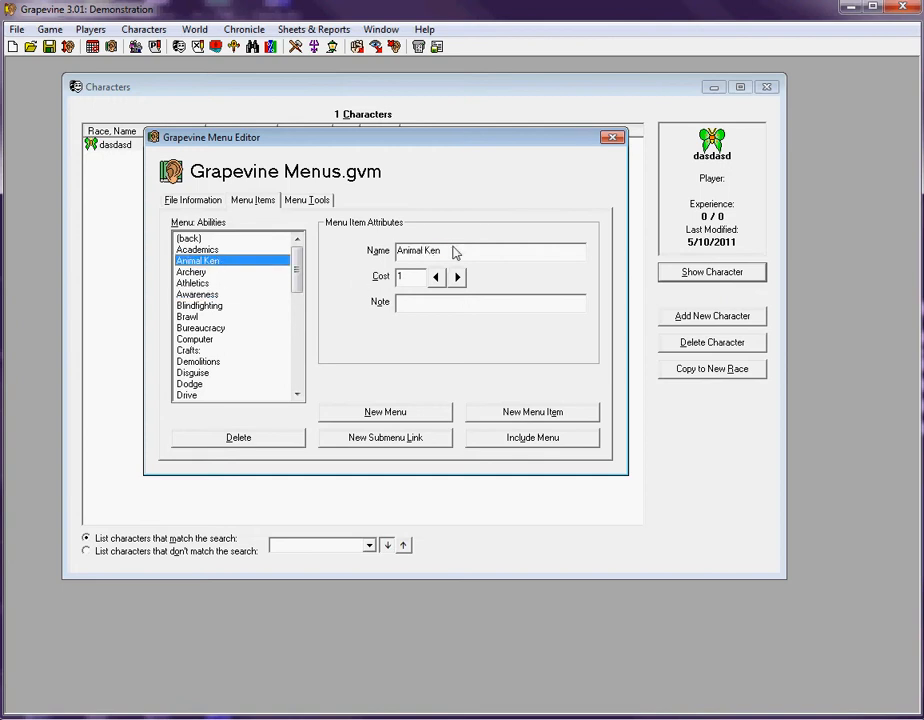
pyautogui.click(455, 252)
pyautogui.press('Tab')
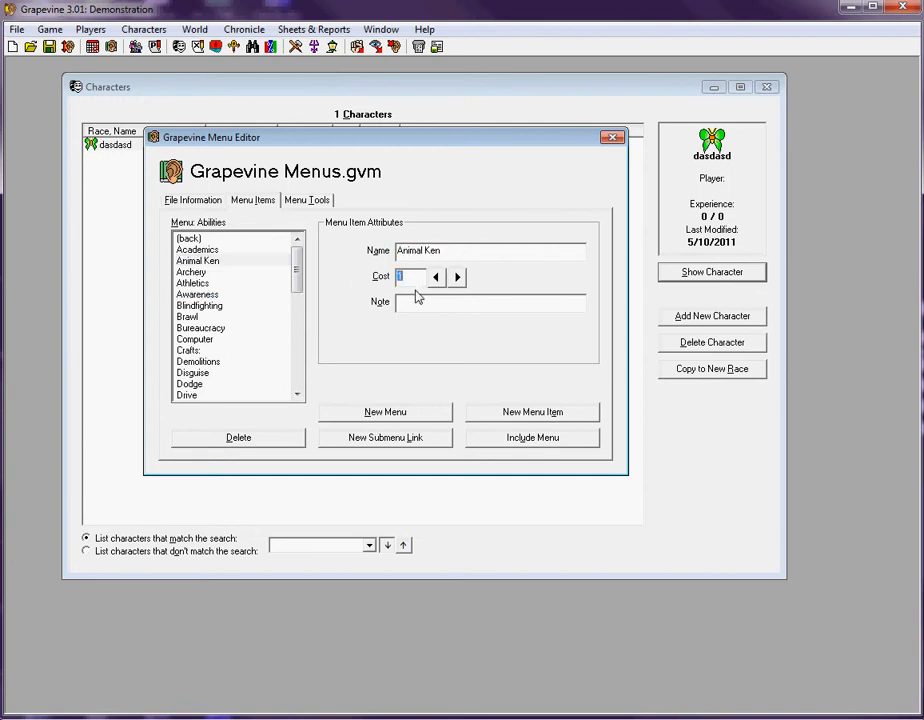
pyautogui.click(418, 311)
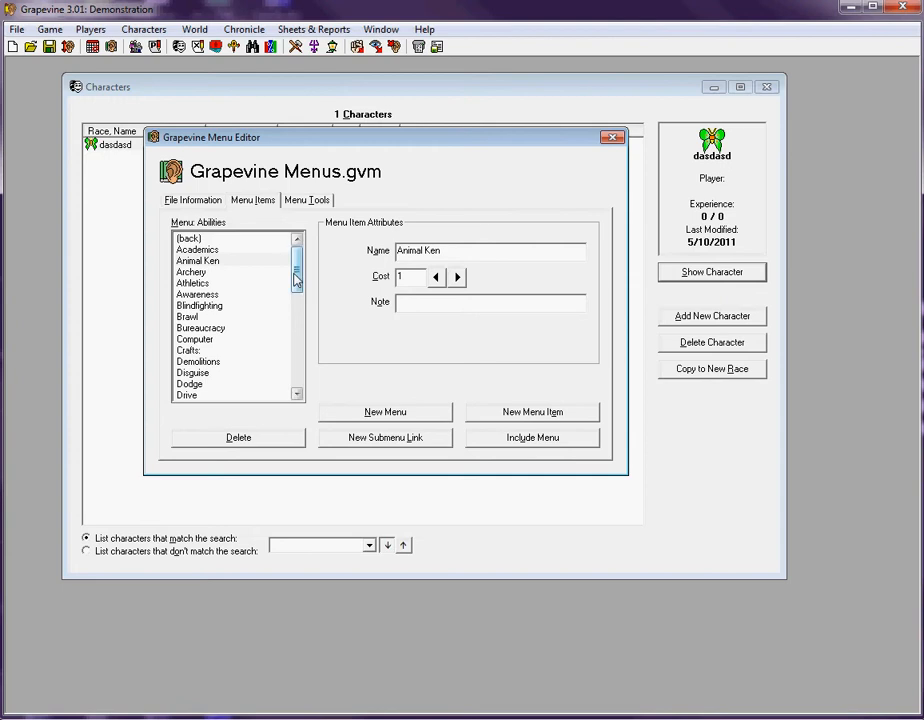
# - Find the Martial Arts submenu link in the Abilities menu, check its linked menu, and open the submenu
pyautogui.moveTo(298, 268)
pyautogui.mouseDown()
pyautogui.moveTo(301, 386)
pyautogui.moveTo(300, 266)
pyautogui.mouseUp()
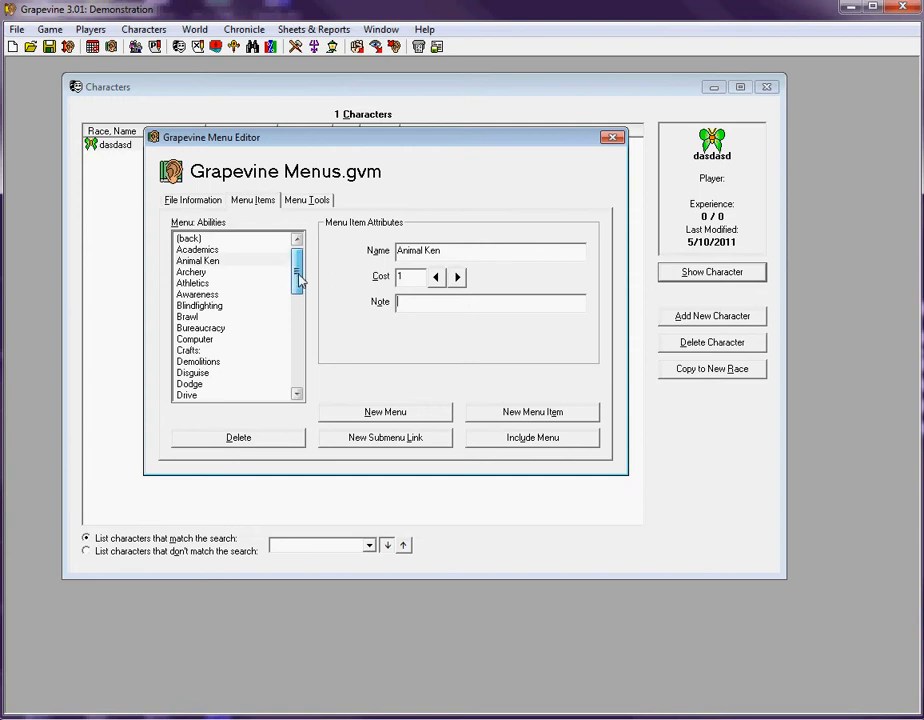
pyautogui.moveTo(297, 283); pyautogui.dragTo(298, 341)
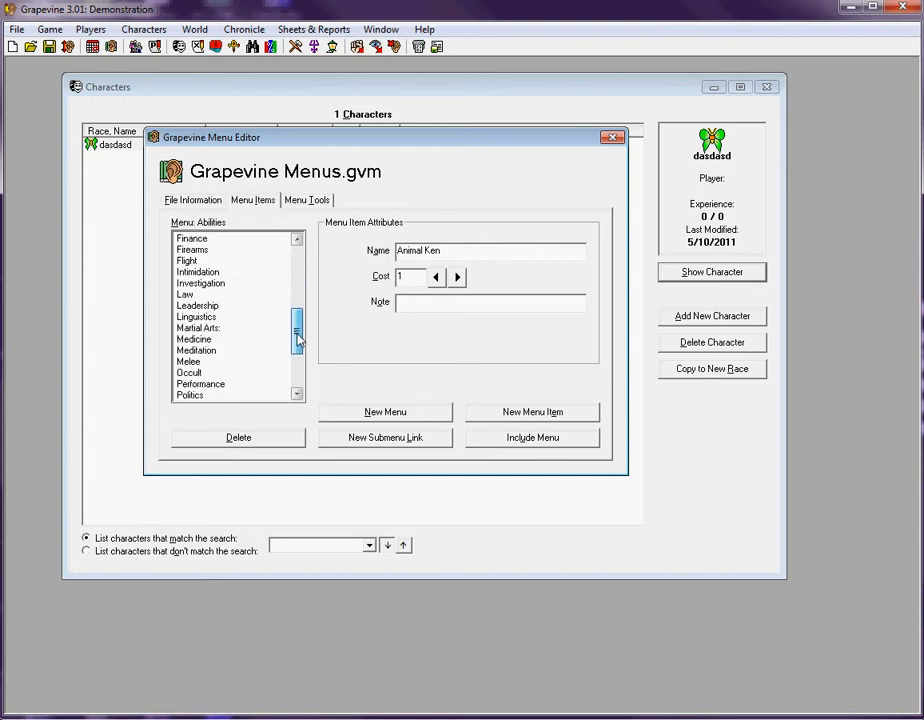
pyautogui.click(226, 329)
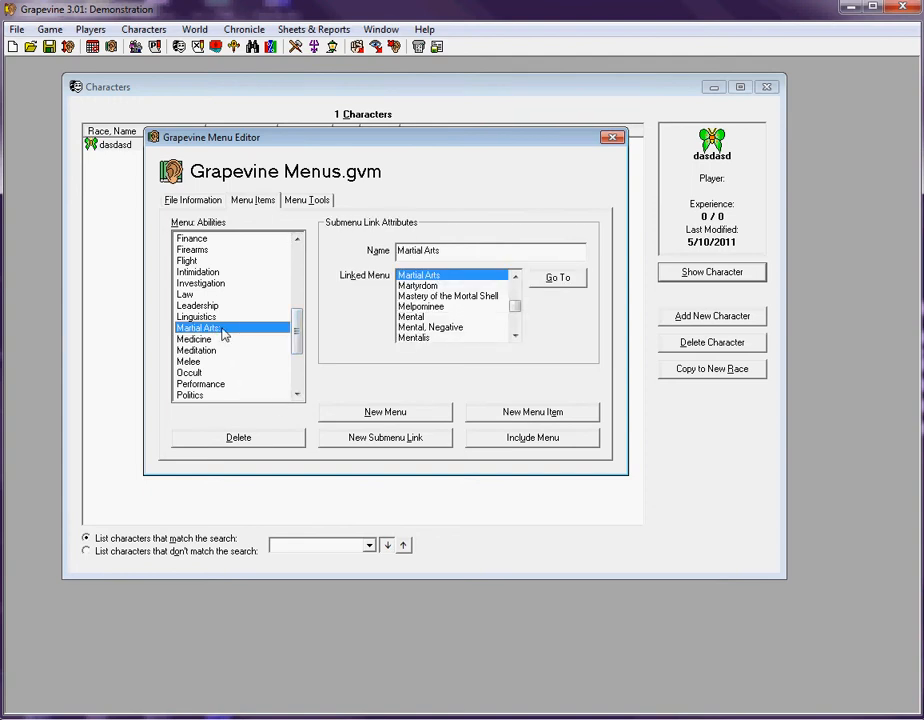
pyautogui.doubleClick(224, 334)
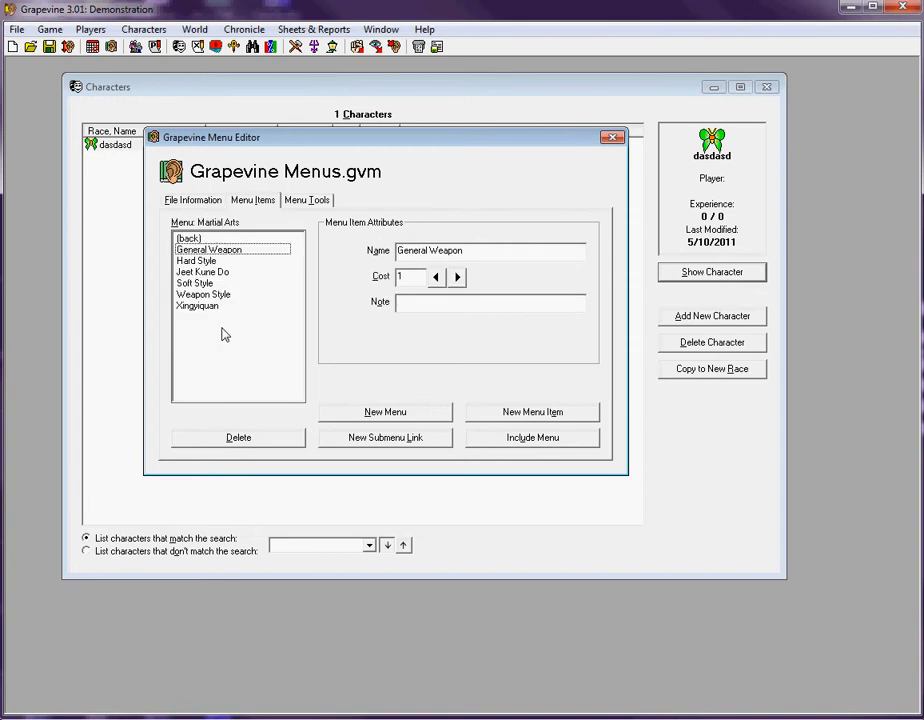
# - Return from the Martial Arts submenu to the menu list, reopen the Abilities menu and select its Martial Arts link
pyautogui.doubleClick(190, 239)
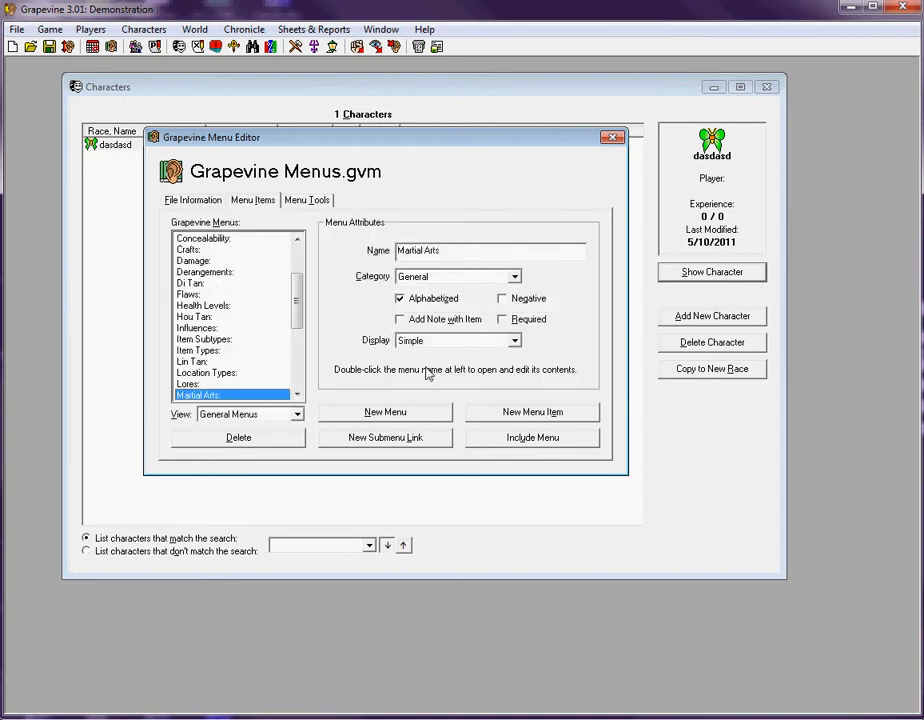
pyautogui.click(222, 386)
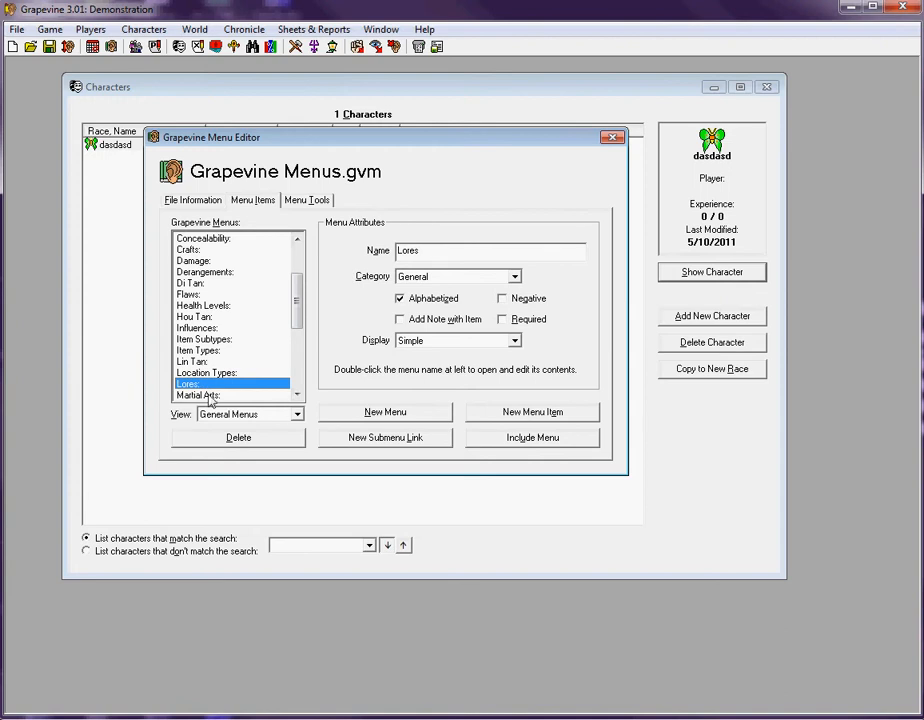
pyautogui.click(212, 396)
pyautogui.scroll(3, 303, 295)
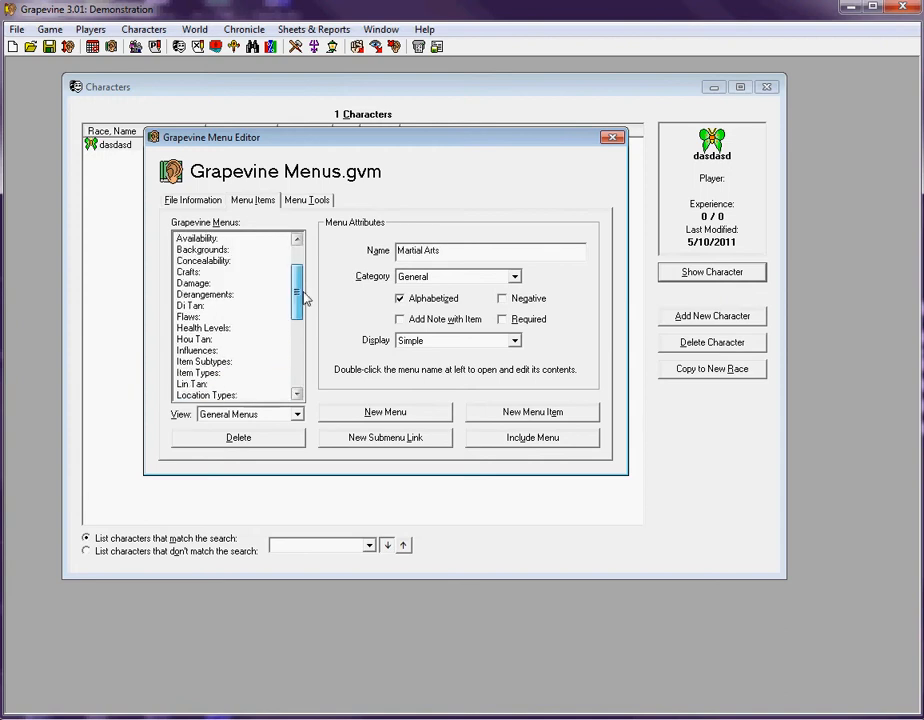
pyautogui.doubleClick(208, 240)
pyautogui.moveTo(295, 274); pyautogui.dragTo(300, 337)
pyautogui.click(207, 340)
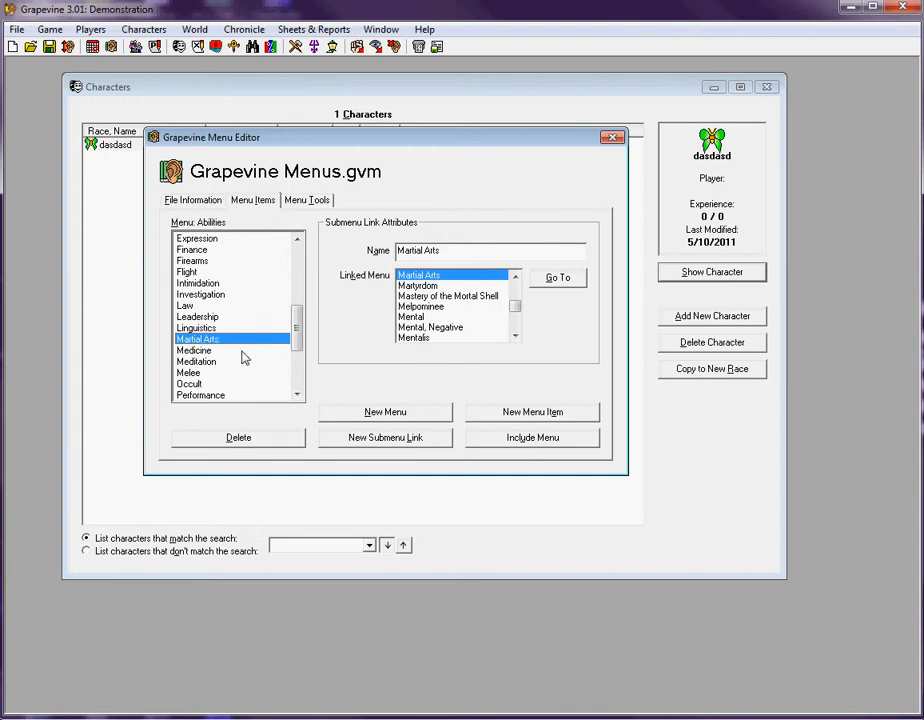
# - Add a new submenu link named Path of Blood to the Abilities menu
pyautogui.click(417, 446)
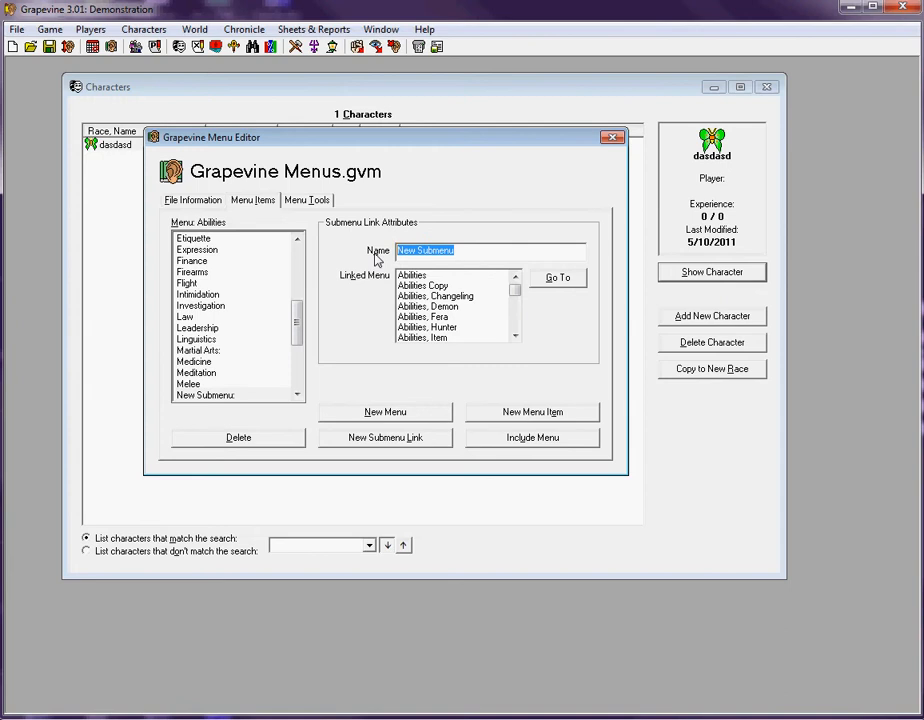
pyautogui.write('Path of Blood')
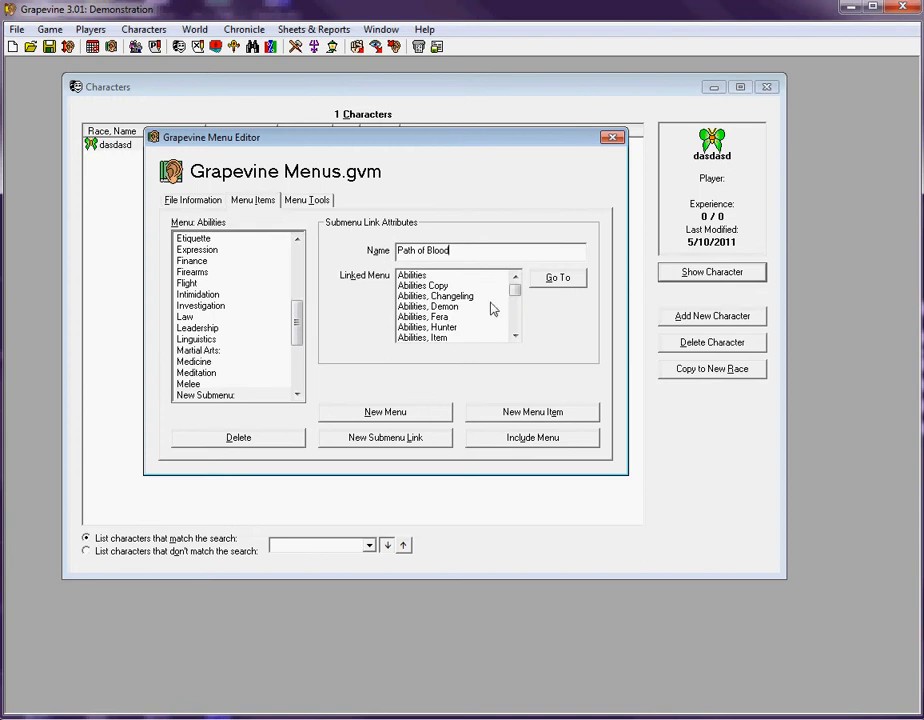
# - Find Yang Prana among the available linked menus and set it as the new submenu link's target
pyautogui.moveTo(513, 292); pyautogui.dragTo(513, 307)
pyautogui.click(515, 324)
pyautogui.click(515, 324)
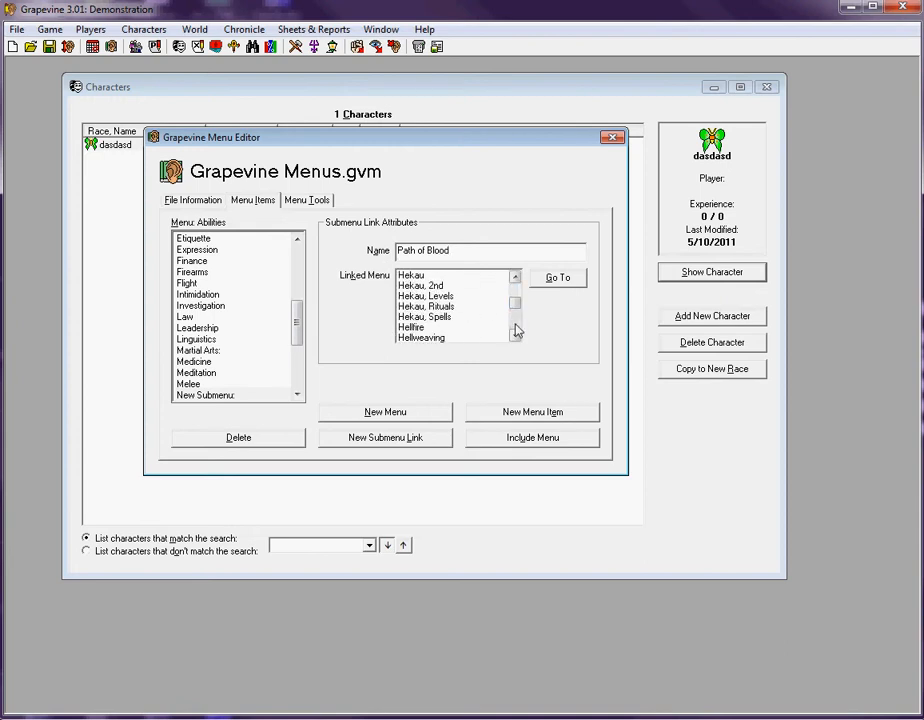
pyautogui.click(515, 324)
pyautogui.click(515, 324)
pyautogui.click(515, 324)
pyautogui.click(516, 330)
pyautogui.click(516, 330)
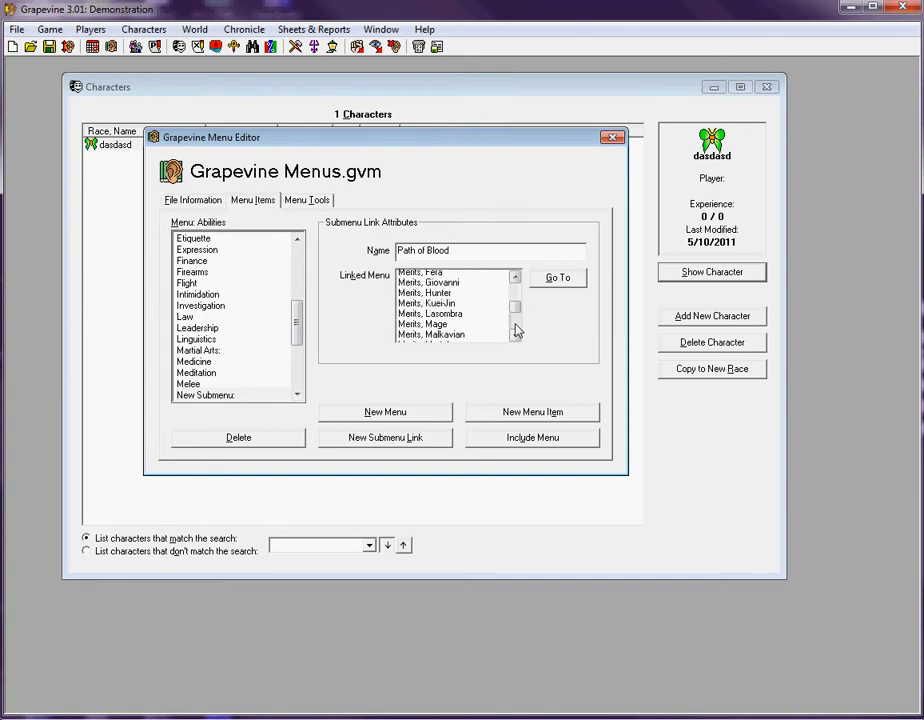
pyautogui.click(516, 330)
pyautogui.click(516, 330)
pyautogui.click(516, 330)
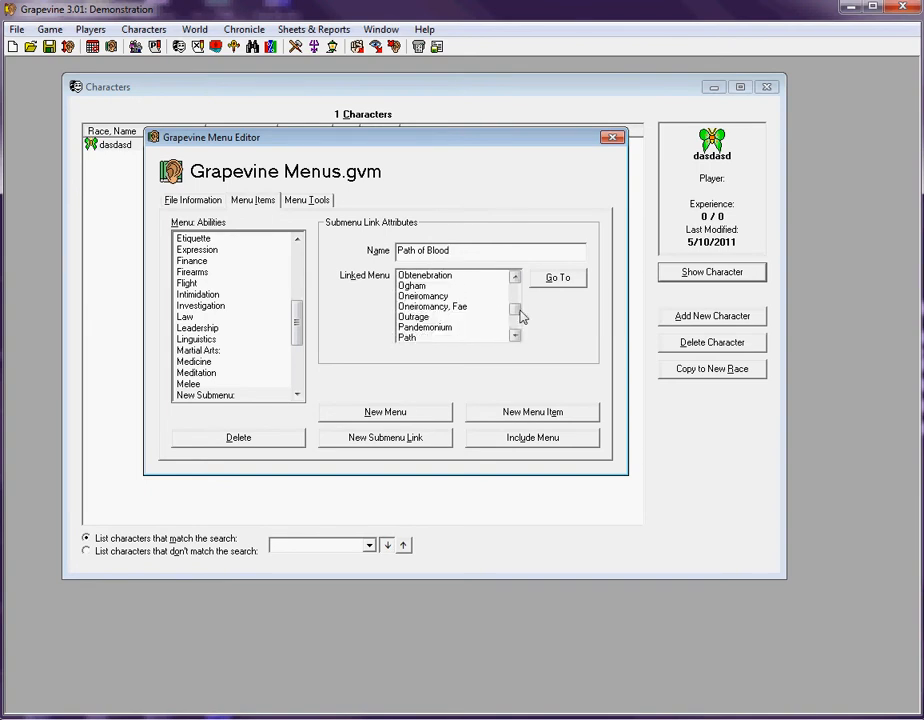
pyautogui.click(518, 315)
pyautogui.click(519, 322)
pyautogui.click(518, 323)
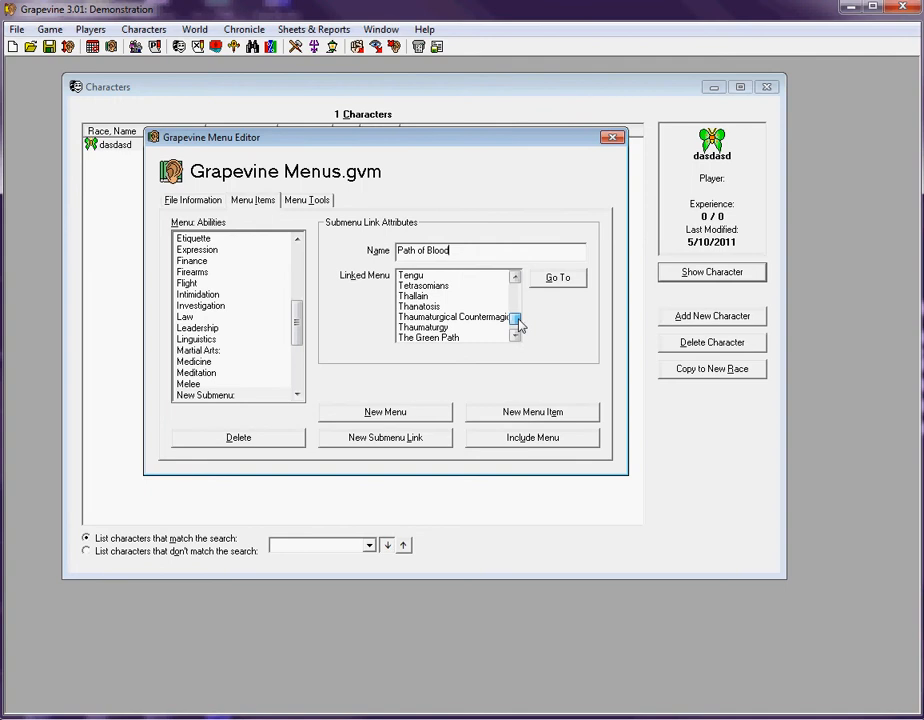
pyautogui.click(517, 335)
pyautogui.click(517, 335)
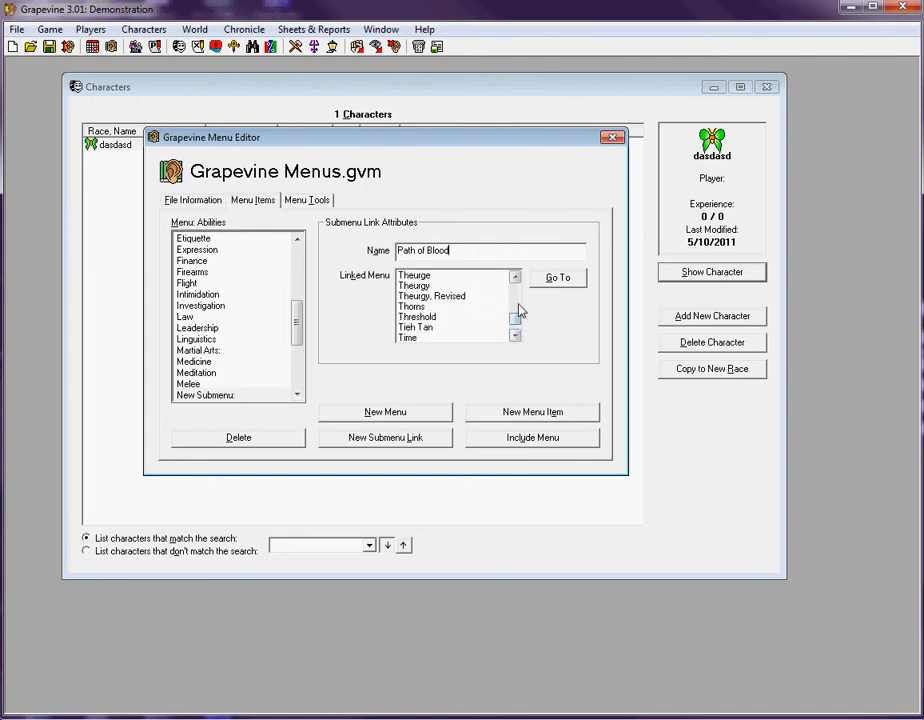
pyautogui.click(517, 299)
pyautogui.click(517, 298)
pyautogui.click(517, 298)
pyautogui.click(517, 298)
pyautogui.click(517, 298)
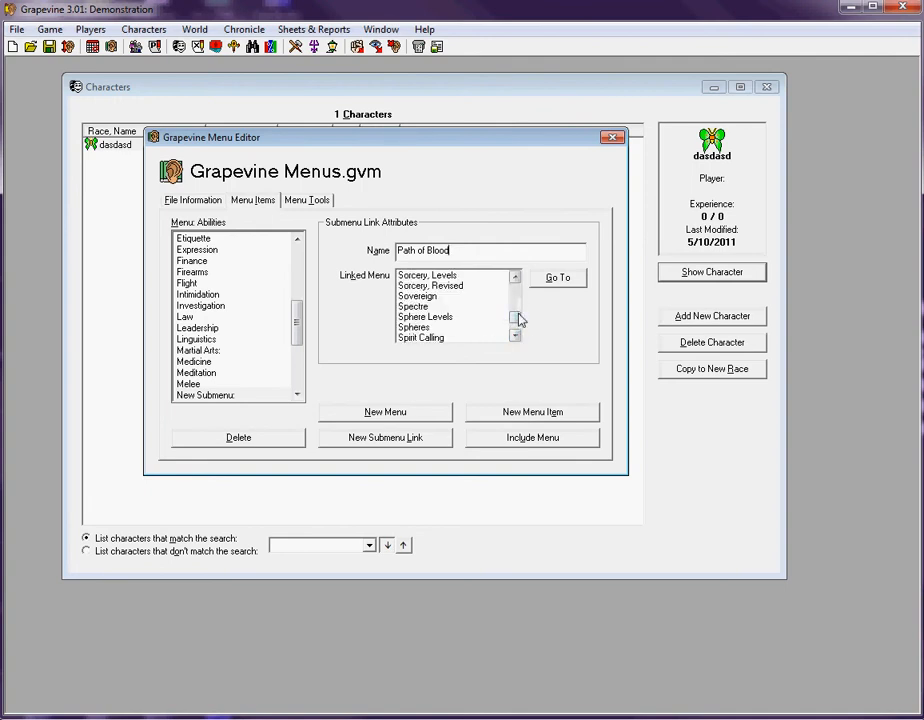
pyautogui.moveTo(519, 319); pyautogui.dragTo(520, 329)
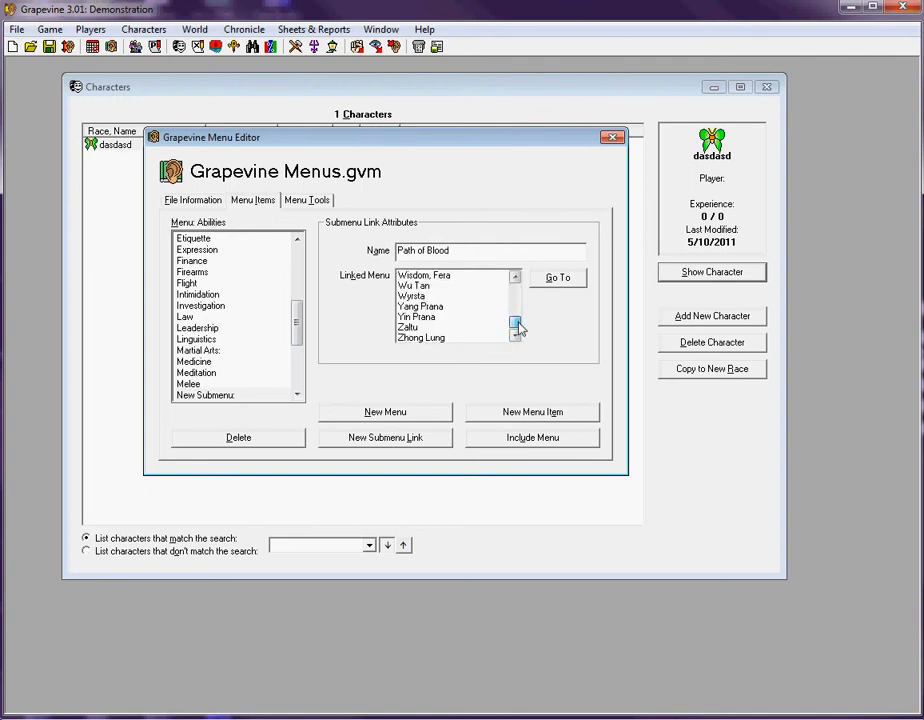
pyautogui.click(448, 310)
pyautogui.moveTo(514, 291); pyautogui.dragTo(516, 338)
pyautogui.click(425, 306)
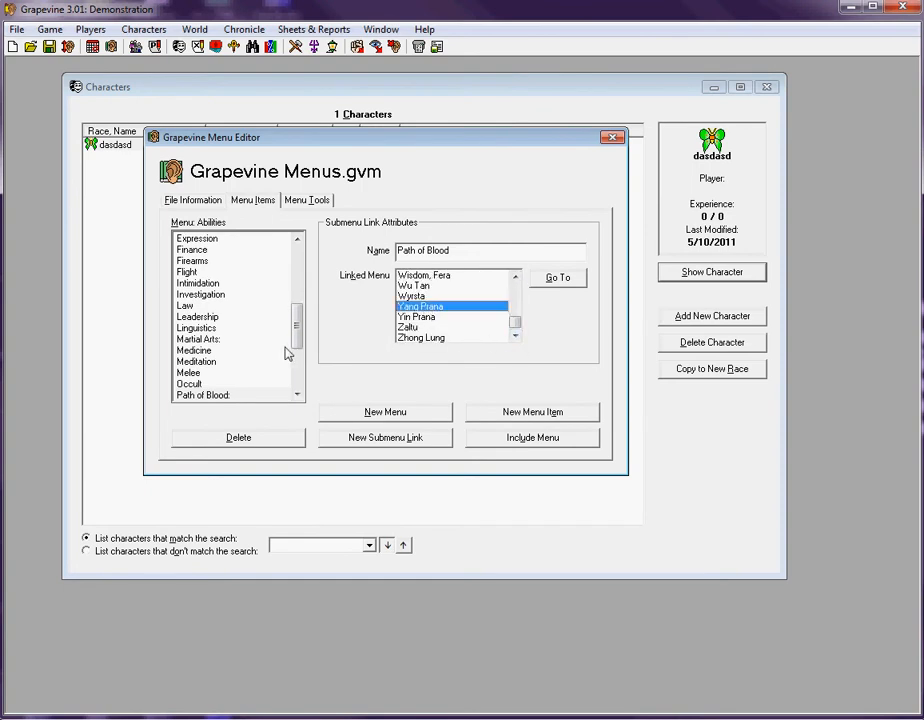
# - Rename the new submenu link as Yang Prana, then close the Menu Editor and save the menu file
pyautogui.moveTo(419, 252); pyautogui.dragTo(370, 254)
pyautogui.moveTo(457, 252); pyautogui.dragTo(349, 254)
pyautogui.write('Yang Prana')
pyautogui.click(612, 138)
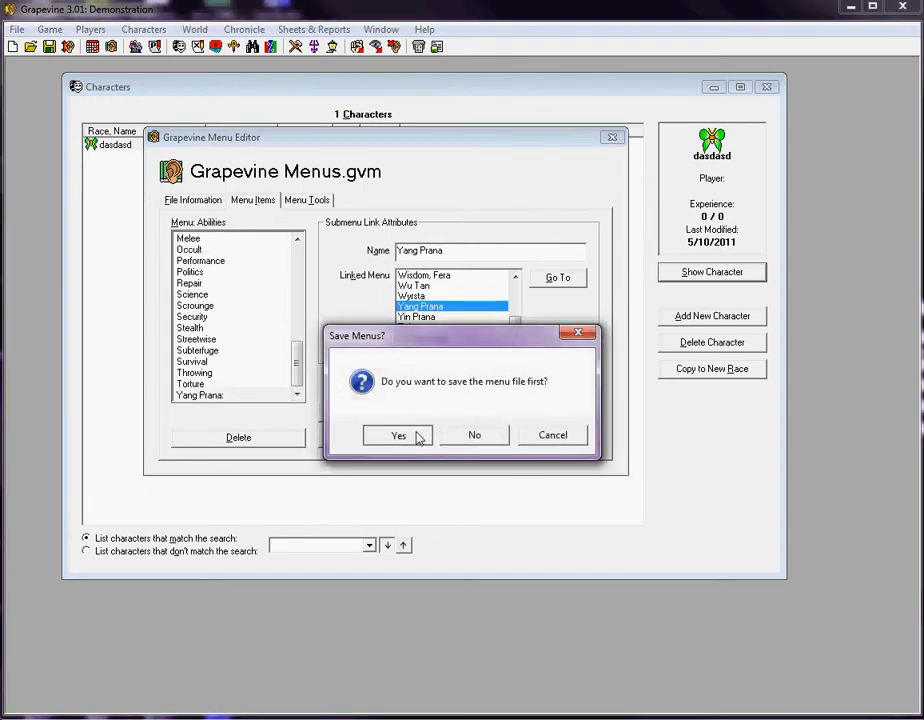
pyautogui.click(398, 436)
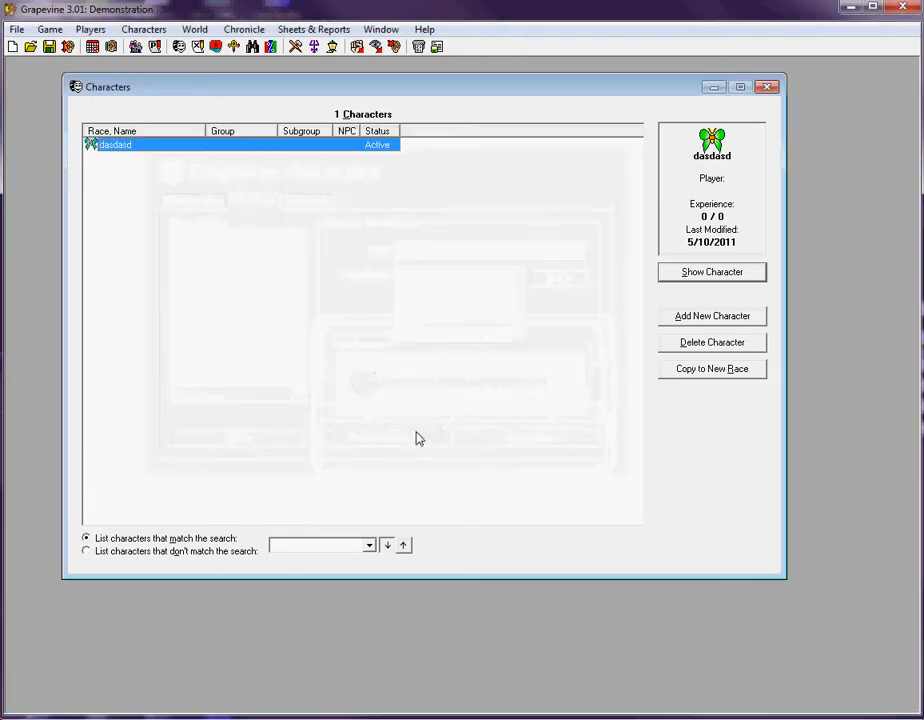
# - Open the listed character's abilities and open the Yang Prana submenu among the ability choices
pyautogui.doubleClick(130, 147)
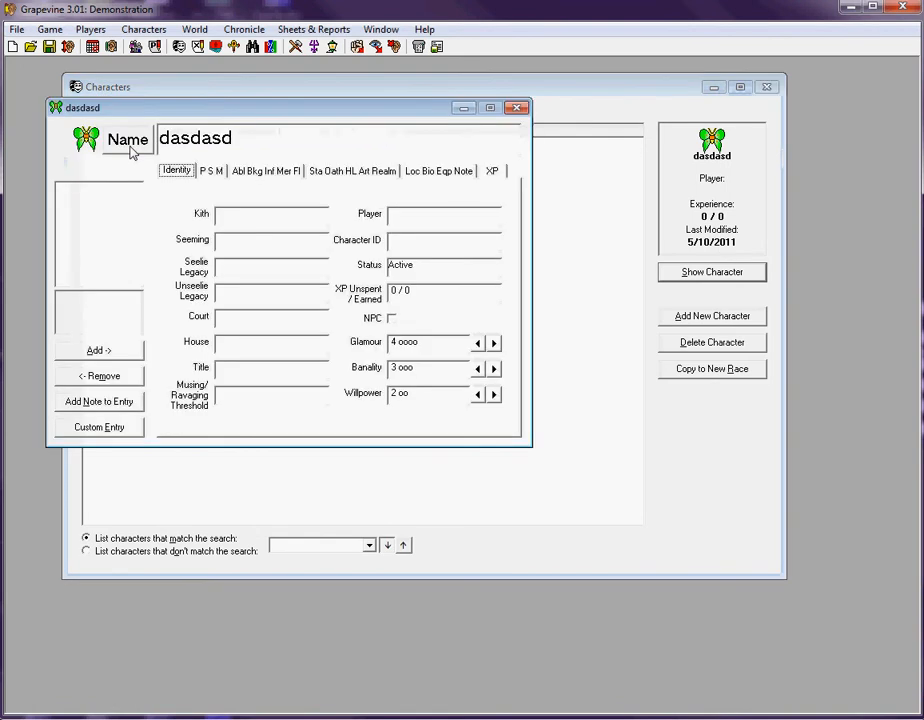
pyautogui.click(252, 174)
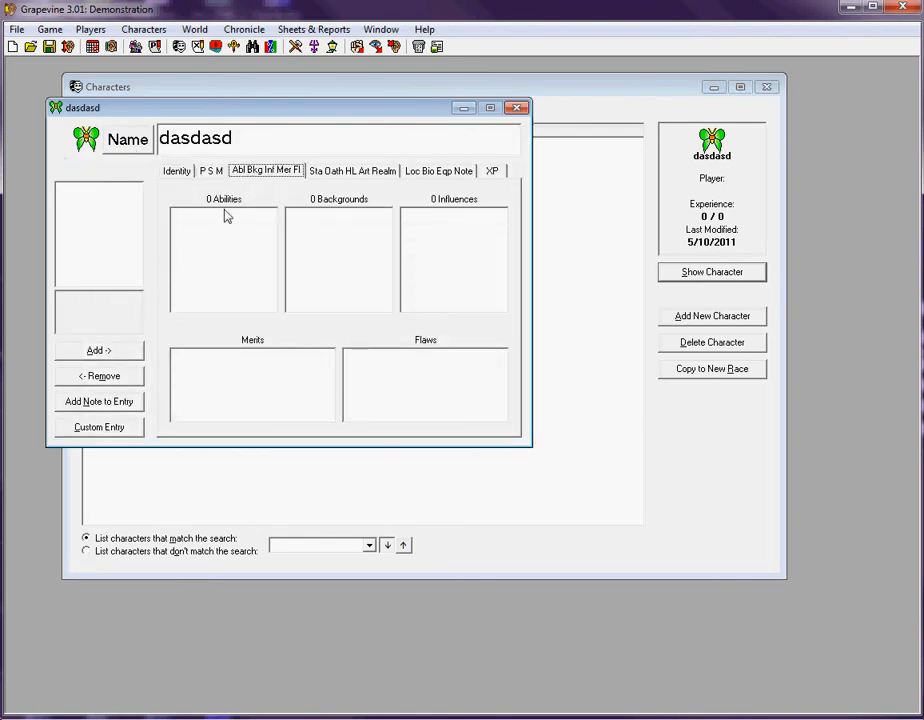
pyautogui.click(227, 214)
pyautogui.moveTo(139, 210); pyautogui.dragTo(136, 274)
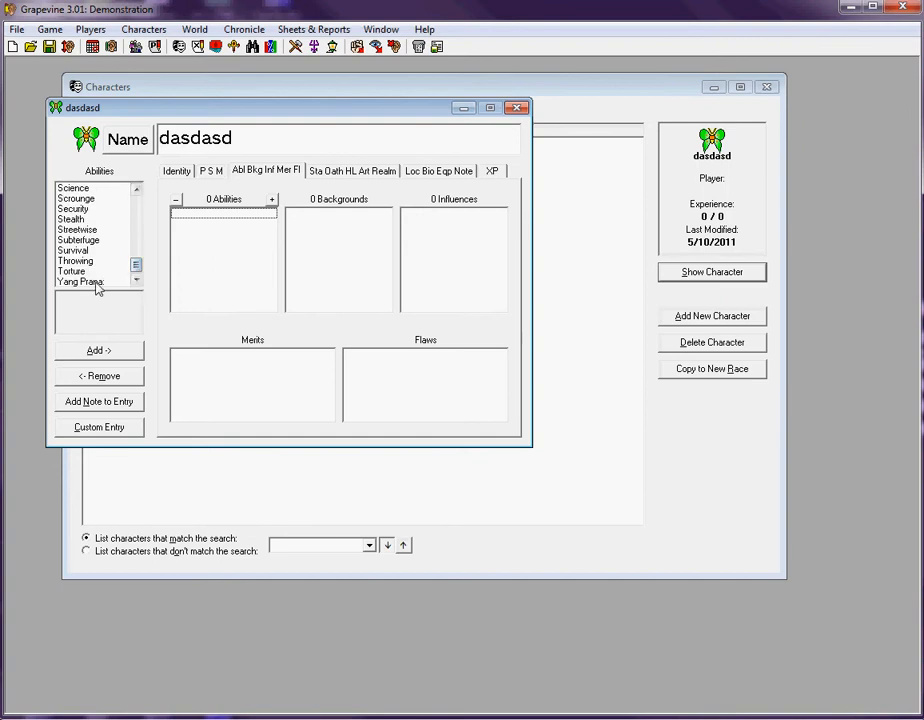
pyautogui.click(97, 284)
pyautogui.doubleClick(97, 284)
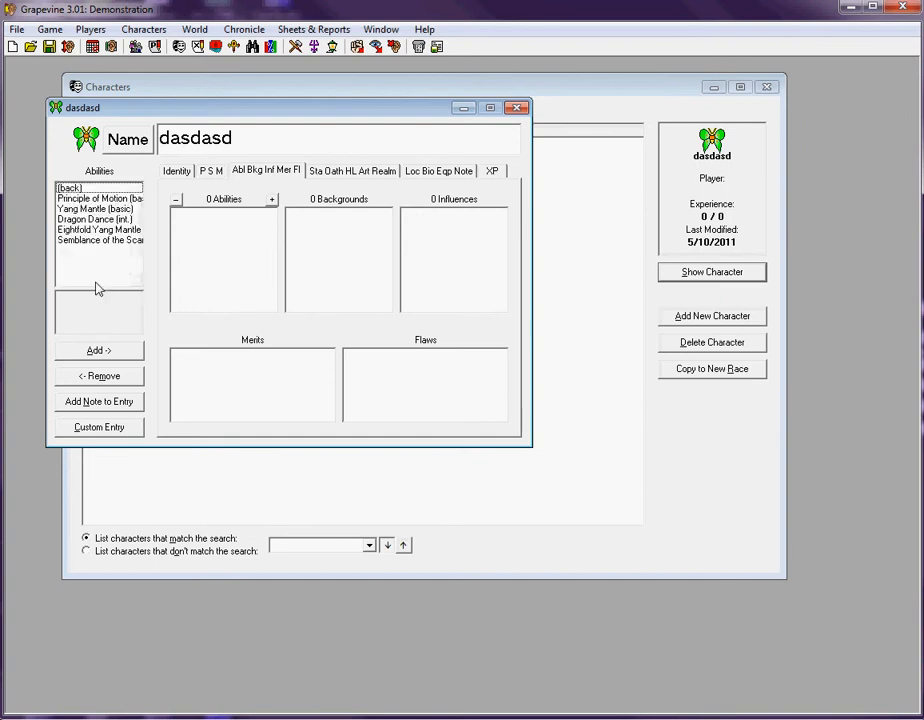
# - Examine the Yang Prana submenu's entries through Semblance of the Scarlet Queen, and return to the Abilities choices
pyautogui.press('Down')
pyautogui.press('Down')
pyautogui.press('Down')
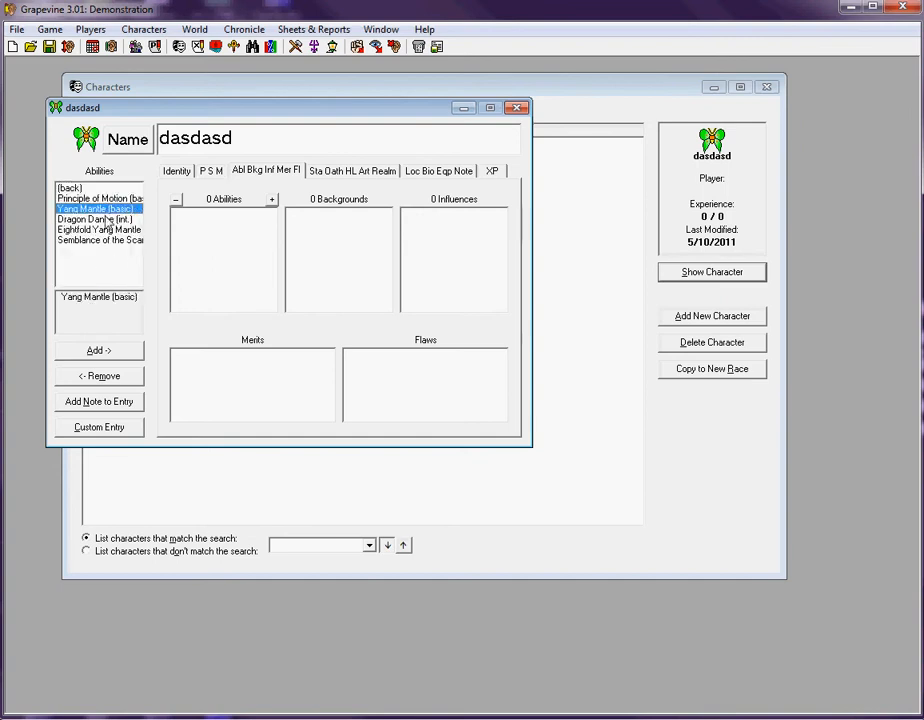
pyautogui.press('Down')
pyautogui.press('Down')
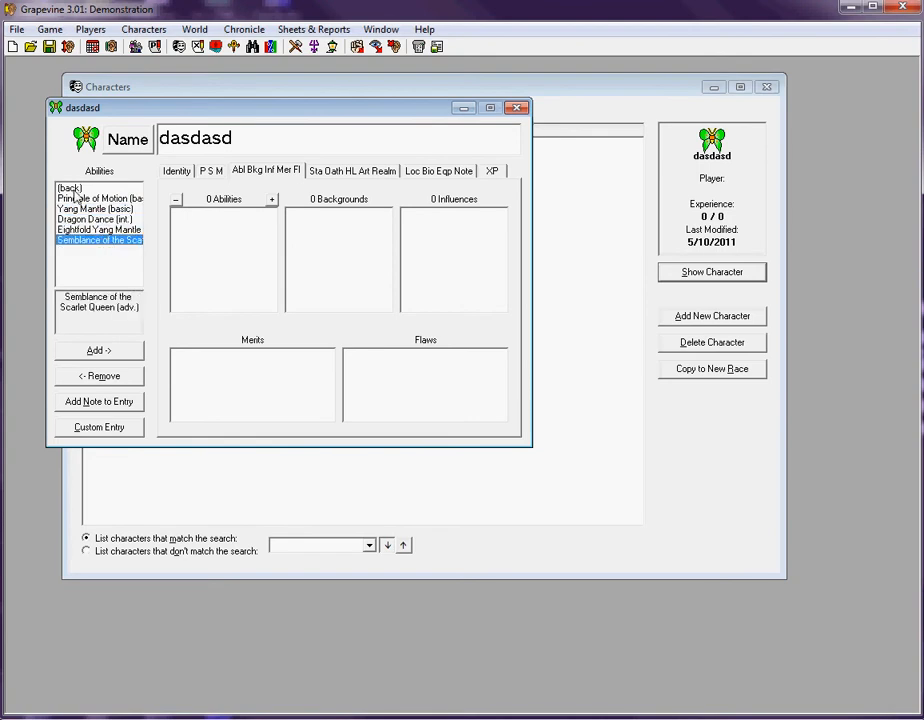
pyautogui.click(74, 189)
pyautogui.doubleClick(74, 193)
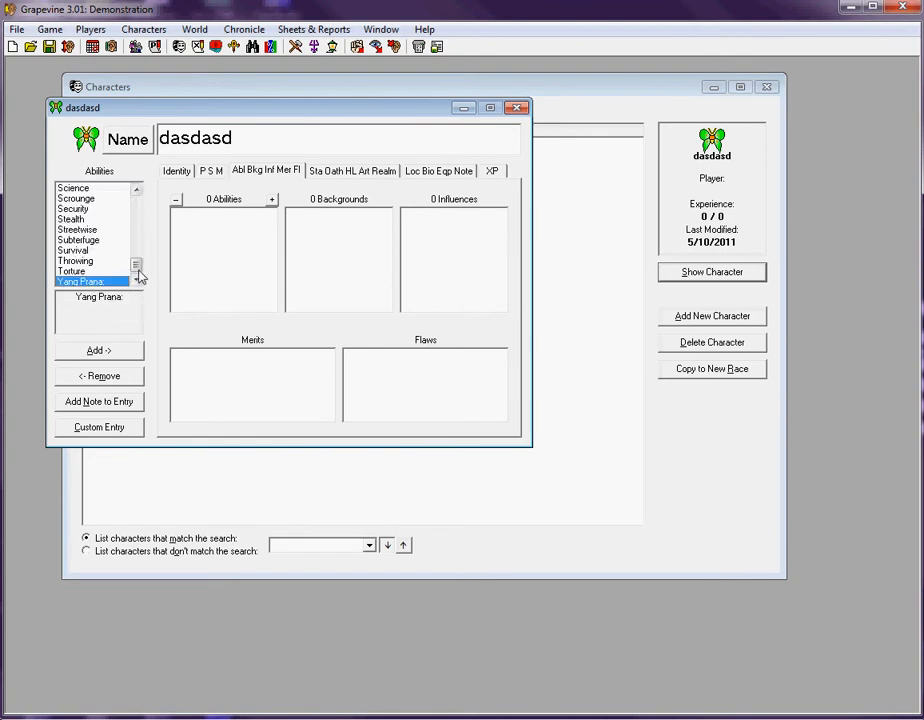
# - Look into the Crafts submenu, review the rest of the character's ability choices, and close the character
pyautogui.moveTo(136, 262); pyautogui.dragTo(137, 215)
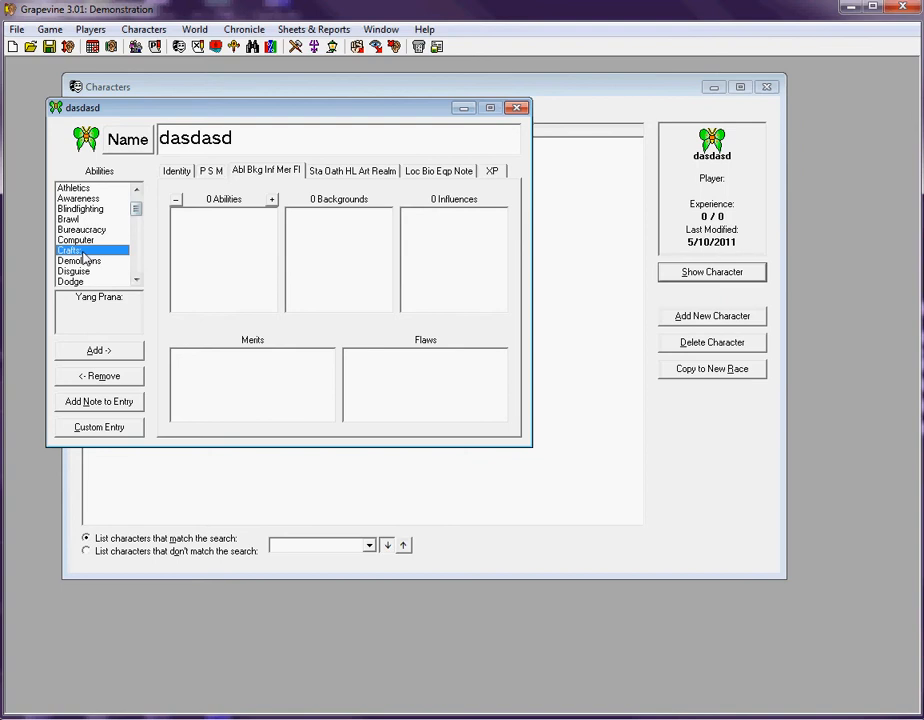
pyautogui.doubleClick(84, 256)
pyautogui.doubleClick(88, 188)
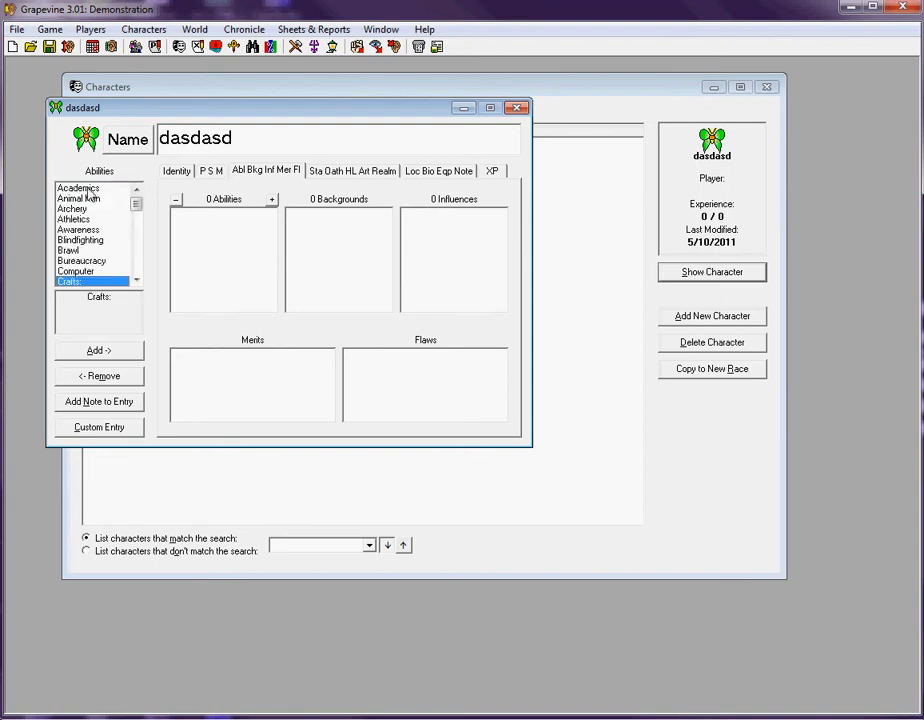
pyautogui.click(135, 265)
pyautogui.click(136, 271)
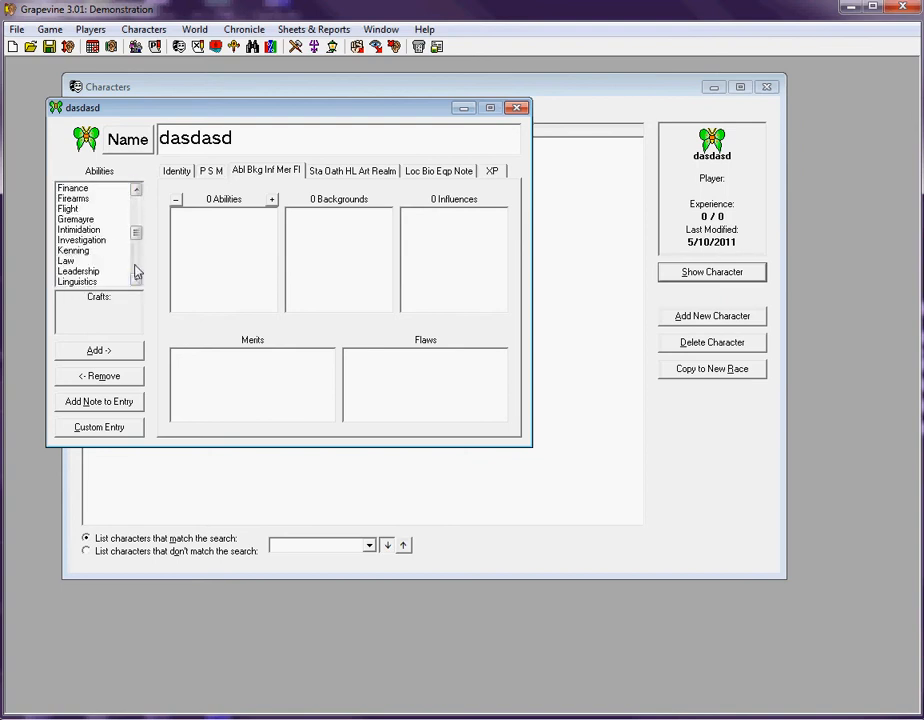
pyautogui.click(136, 265)
pyautogui.moveTo(137, 252); pyautogui.dragTo(141, 278)
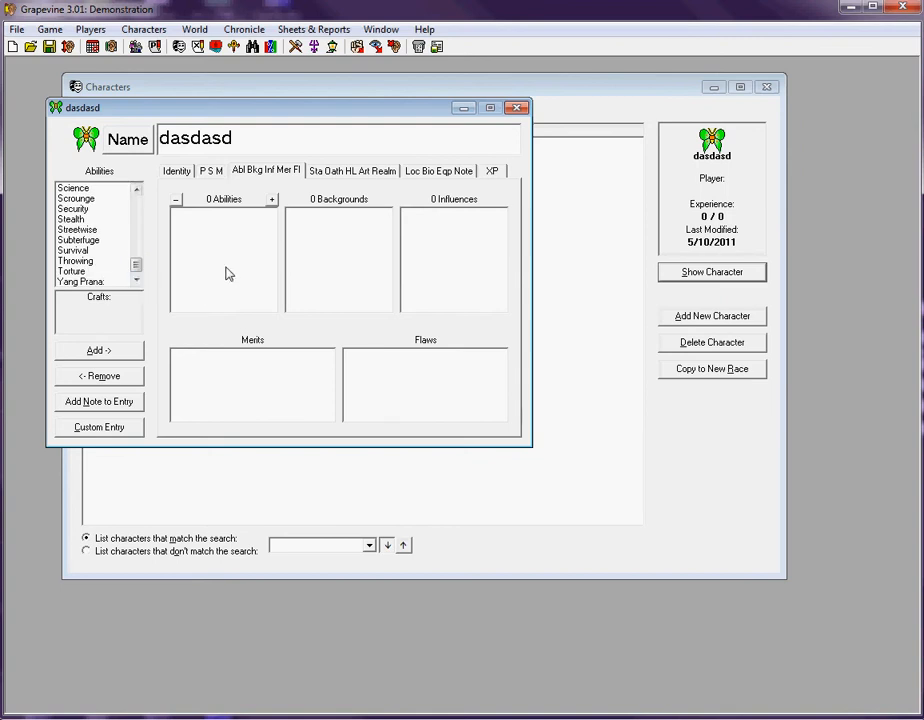
pyautogui.click(516, 107)
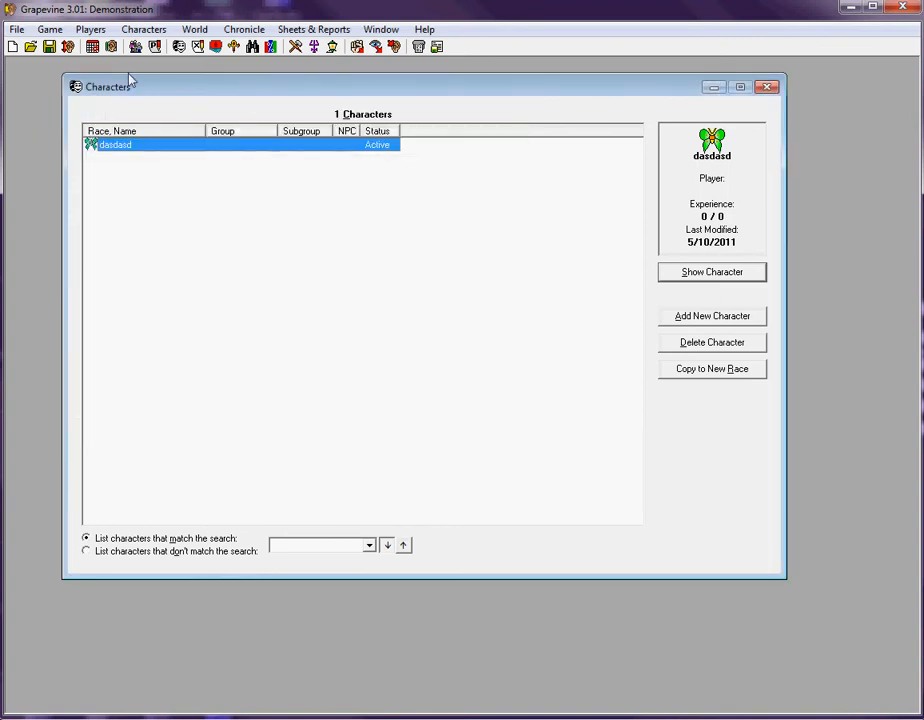
# - Reopen the Menu Editor, filter the view to Changeling Menus and open the Abilities, Changeling menu
pyautogui.click(111, 47)
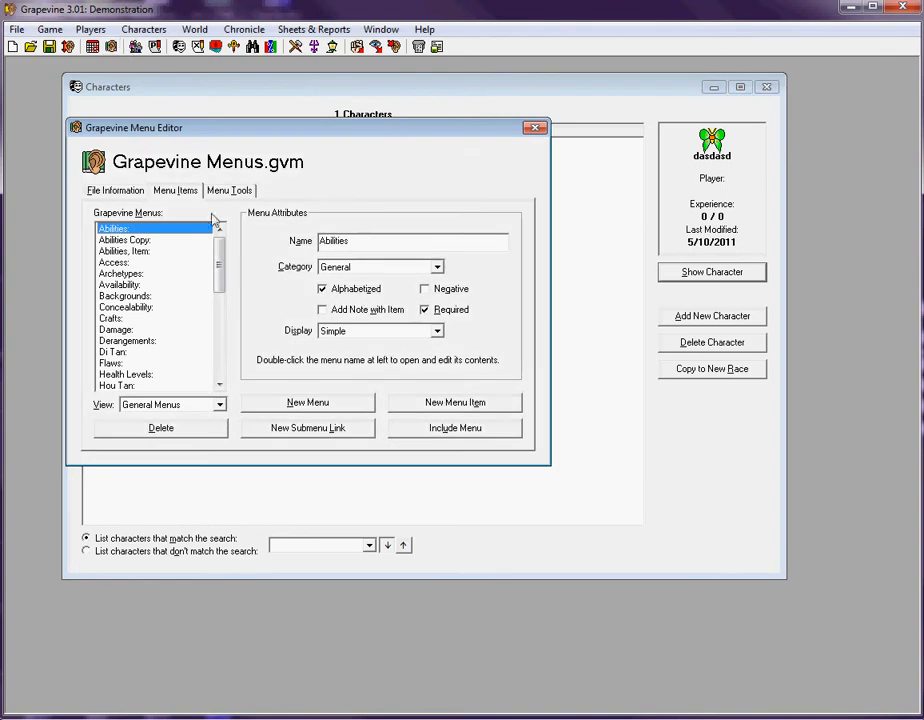
pyautogui.moveTo(221, 260); pyautogui.dragTo(226, 243)
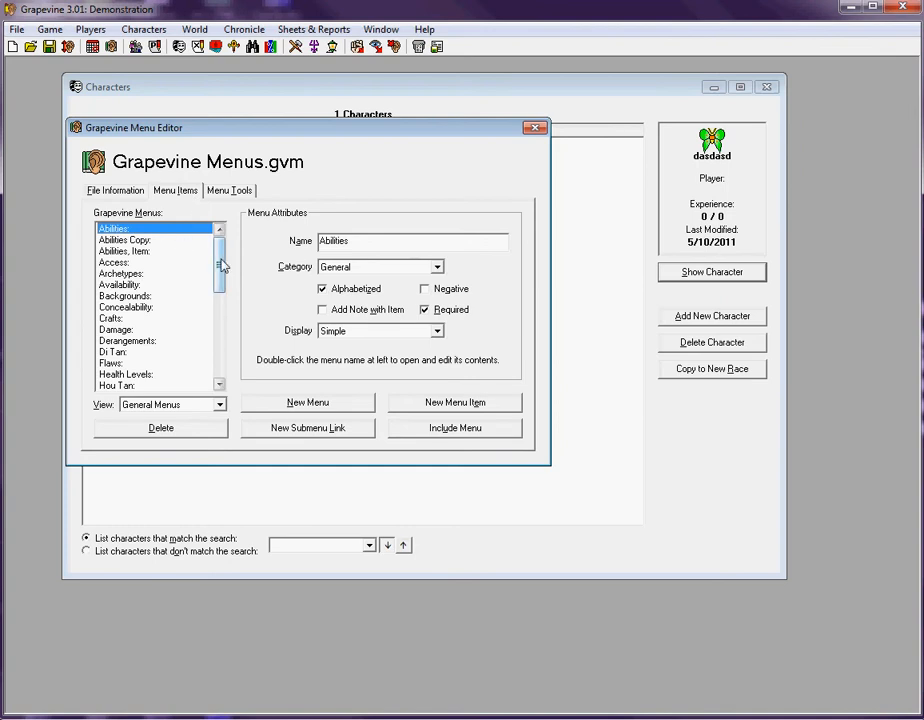
pyautogui.click(220, 406)
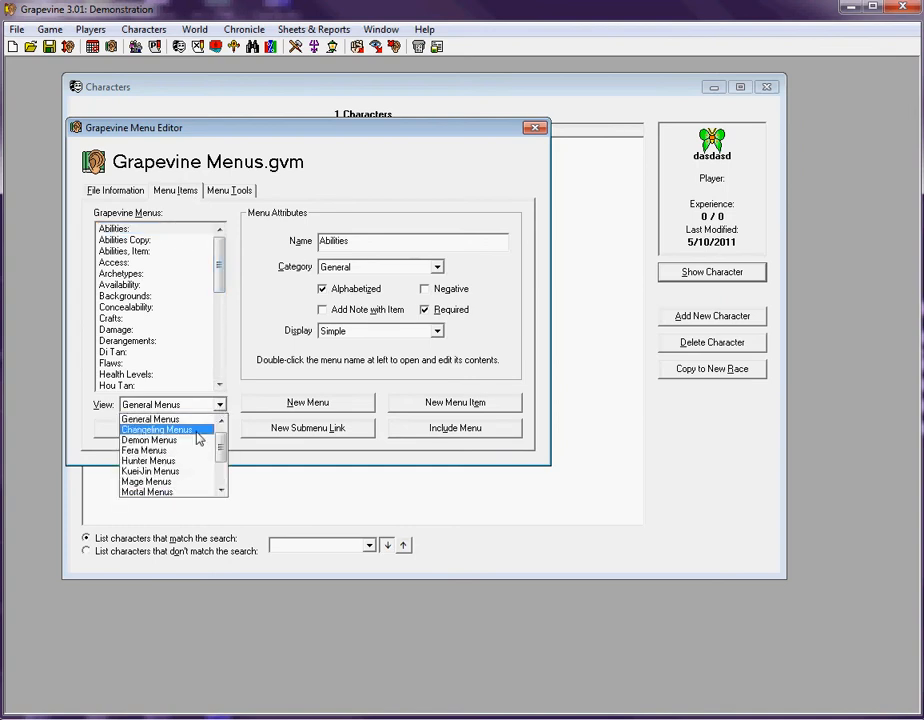
pyautogui.click(197, 438)
pyautogui.click(152, 232)
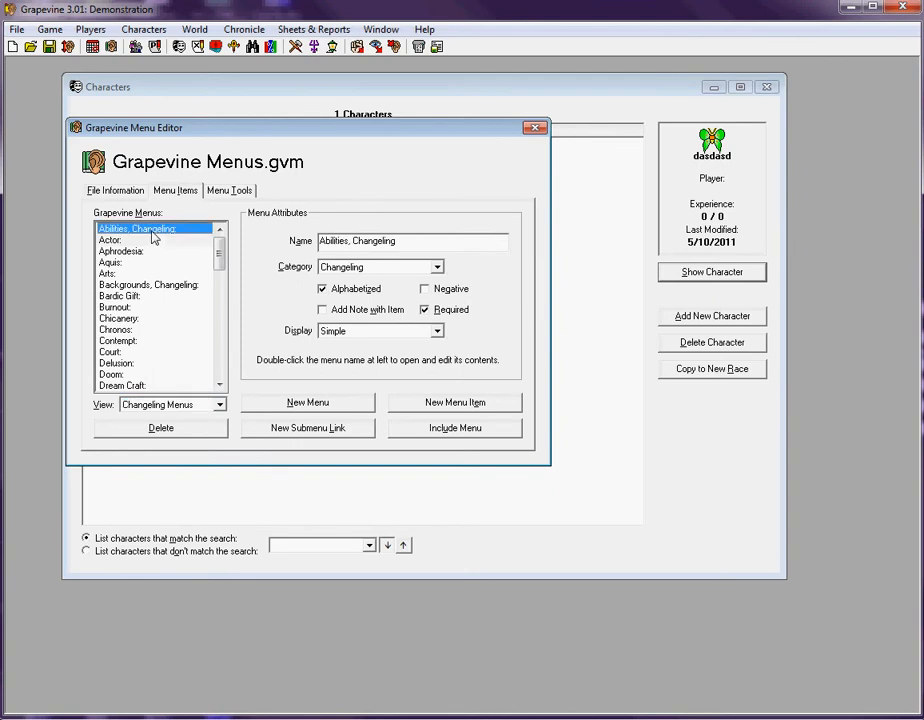
pyautogui.doubleClick(152, 233)
pyautogui.moveTo(282, 132); pyautogui.dragTo(363, 132)
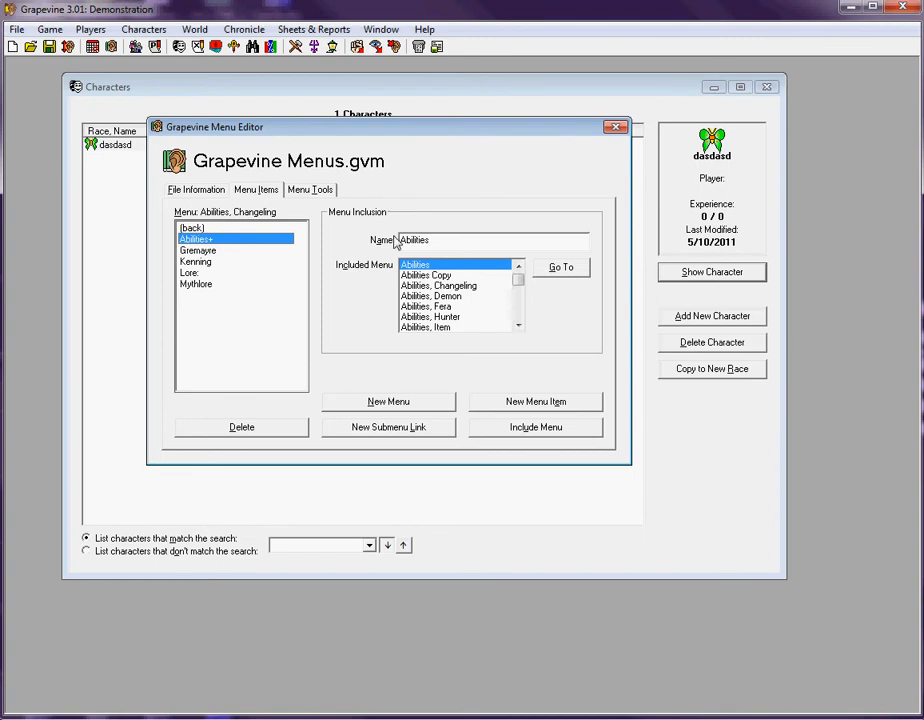
# - Inspect the Kenning, Lore and Mythlore entries and the included Abilities menu within Abilities, Changeling
pyautogui.click(204, 263)
pyautogui.click(203, 273)
pyautogui.click(202, 285)
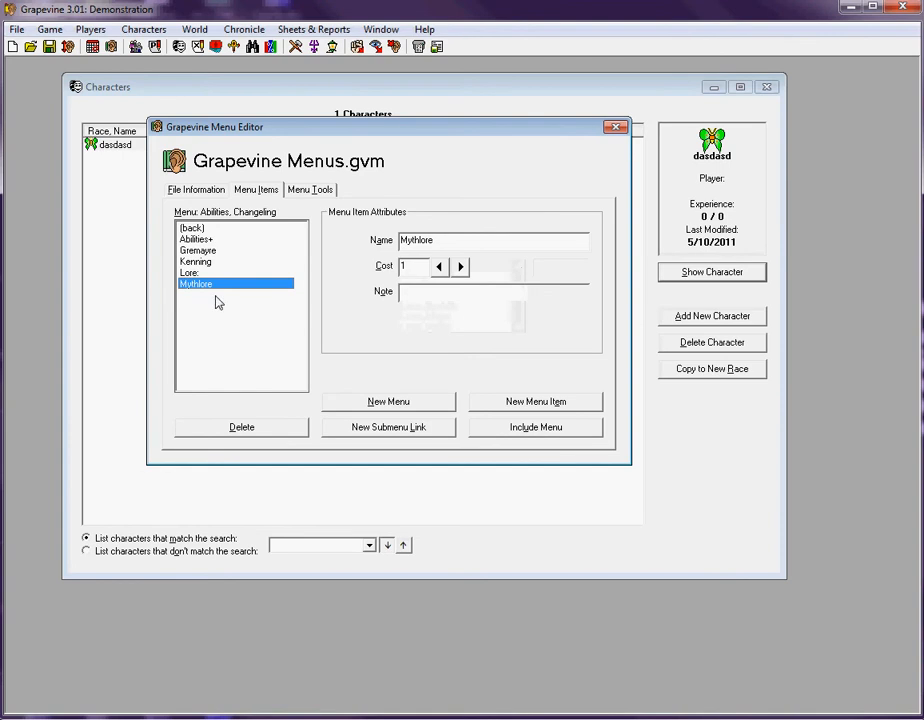
pyautogui.click(215, 240)
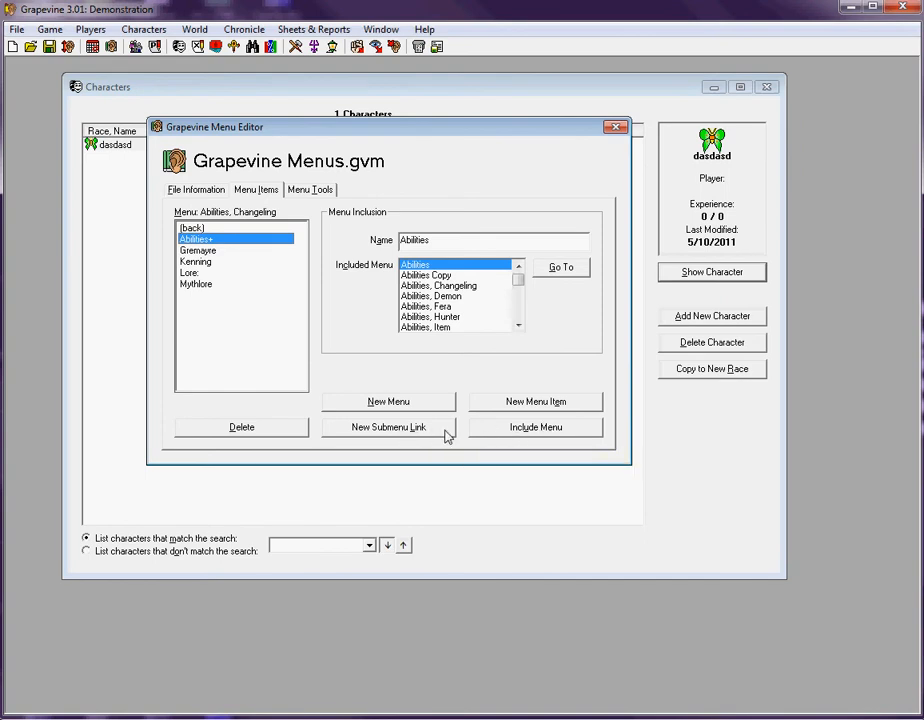
# - Add a menu inclusion for Movement of the Mind to Abilities, Changeling, and close the editor saving the menu file
pyautogui.click(502, 437)
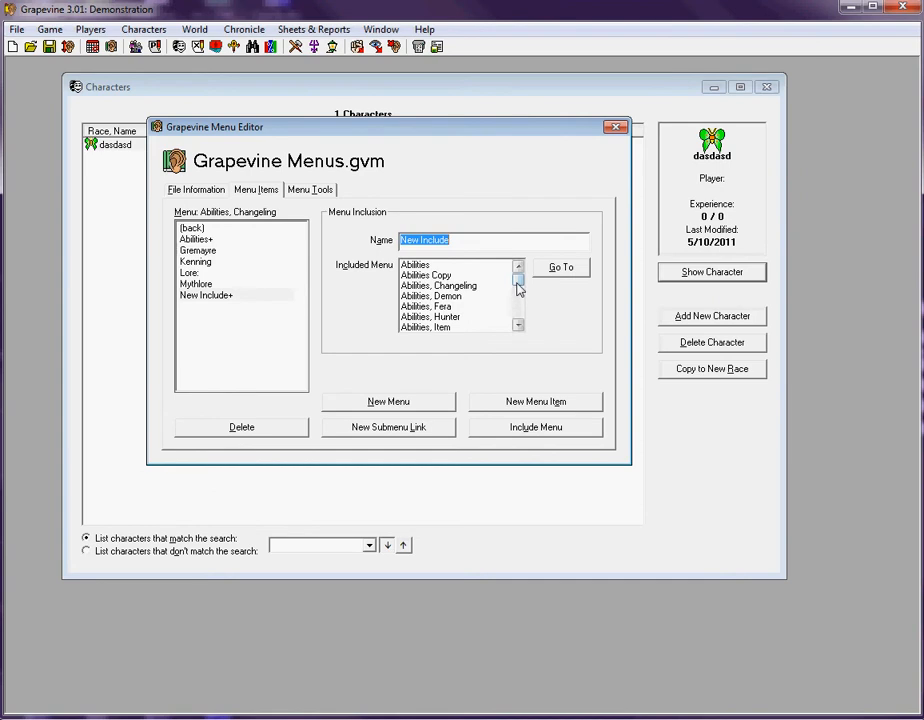
pyautogui.moveTo(519, 289); pyautogui.dragTo(522, 307)
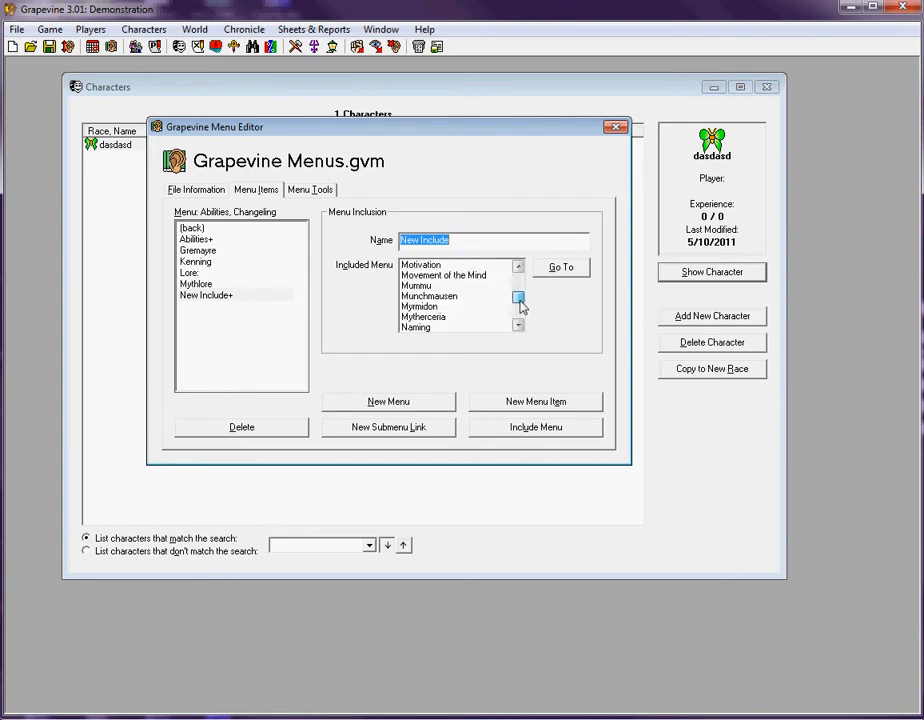
pyautogui.click(482, 275)
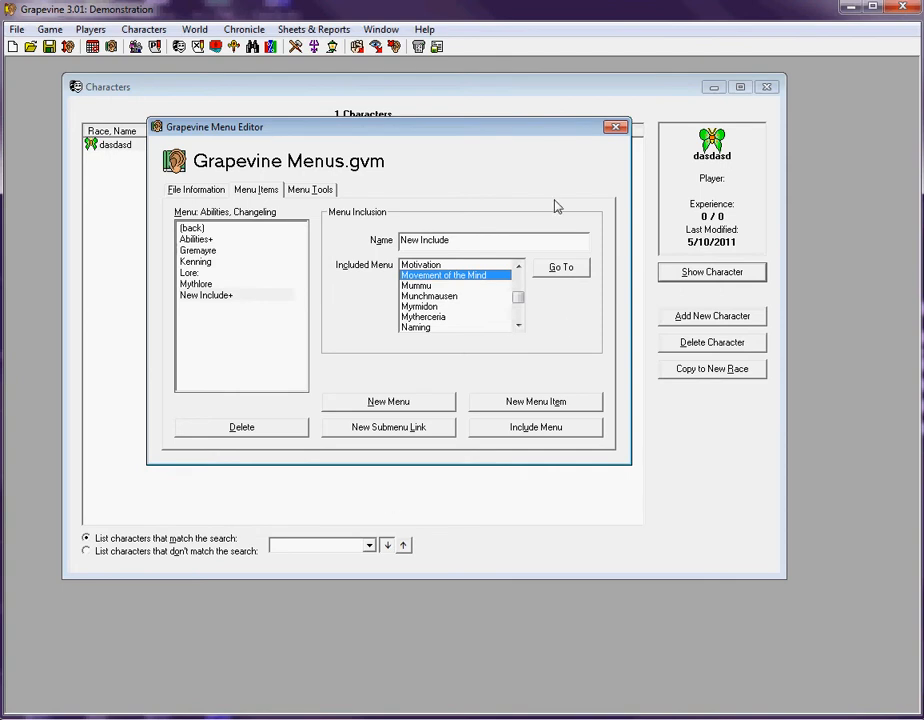
pyautogui.click(613, 129)
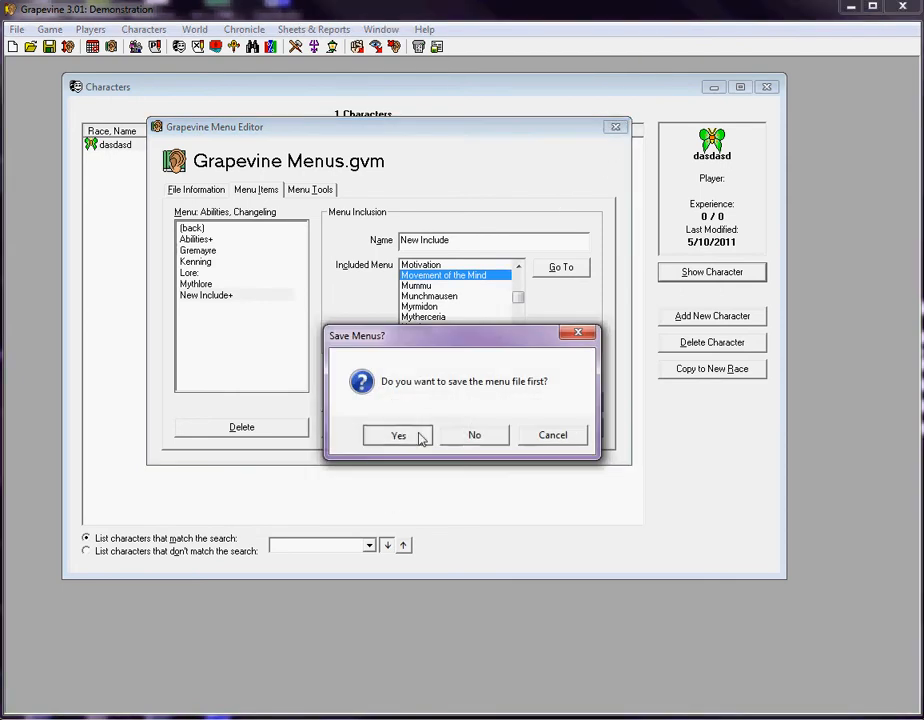
pyautogui.click(418, 434)
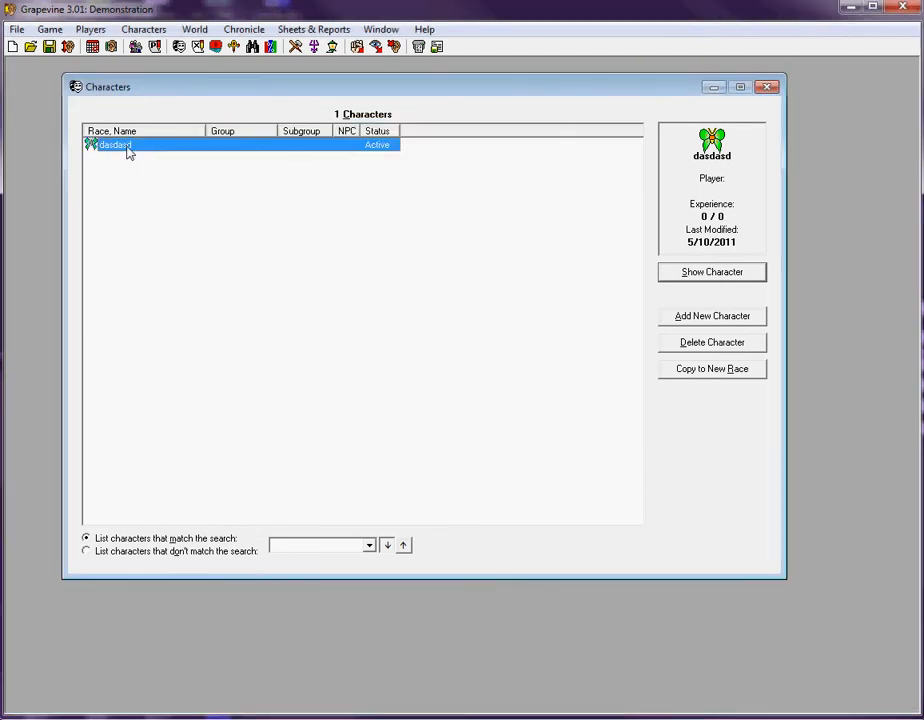
# - Check the character's ability choices for entries from the included menu, such as Force Bolt, Flight / Snare and Major Manipulation, and close the character
pyautogui.doubleClick(127, 150)
pyautogui.click(300, 211)
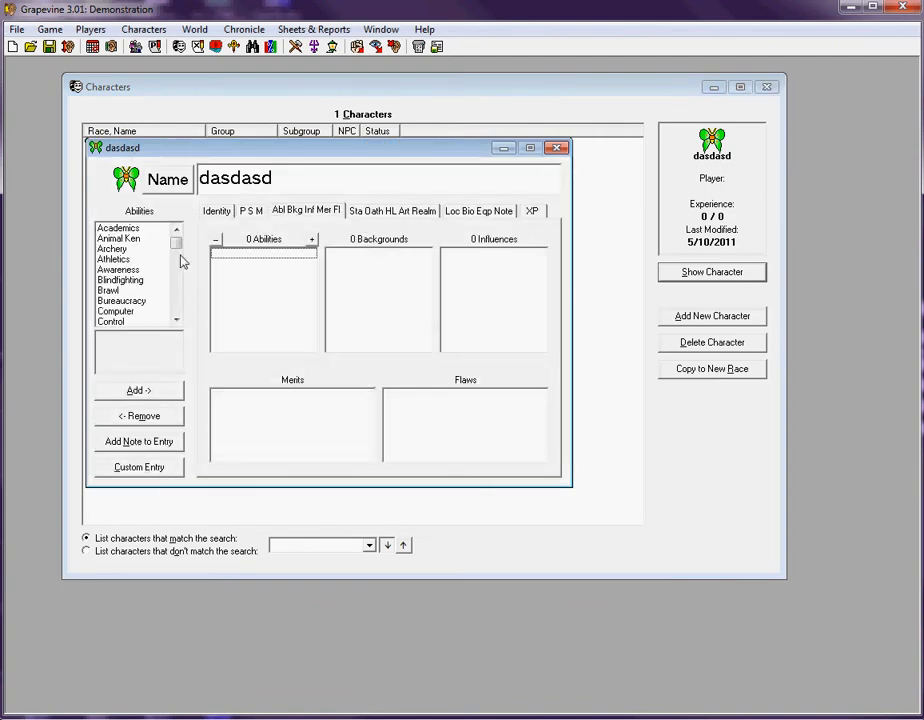
pyautogui.moveTo(176, 244); pyautogui.dragTo(179, 280)
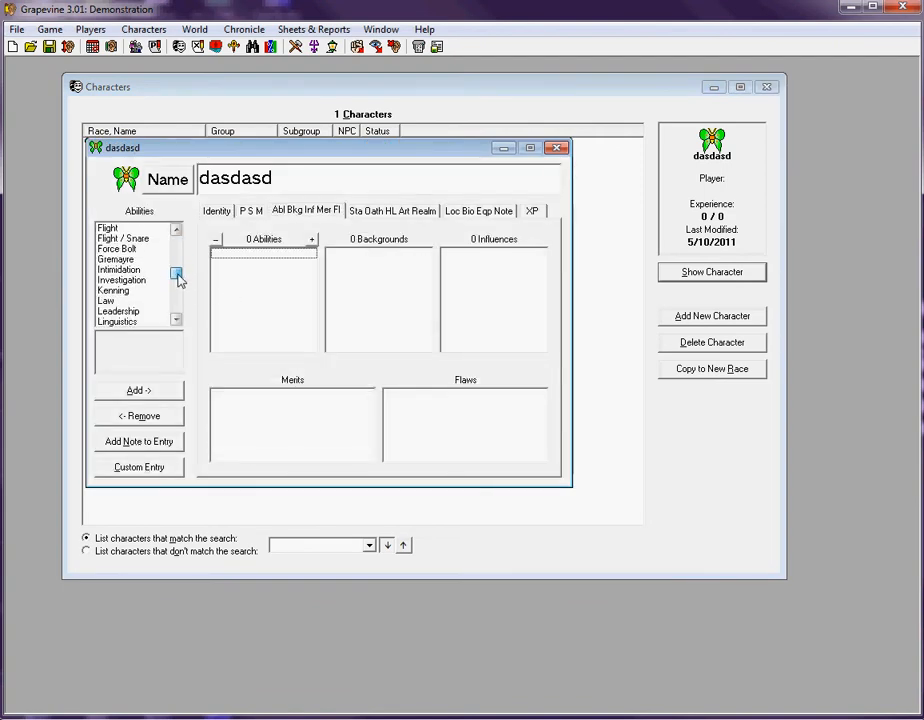
pyautogui.click(128, 249)
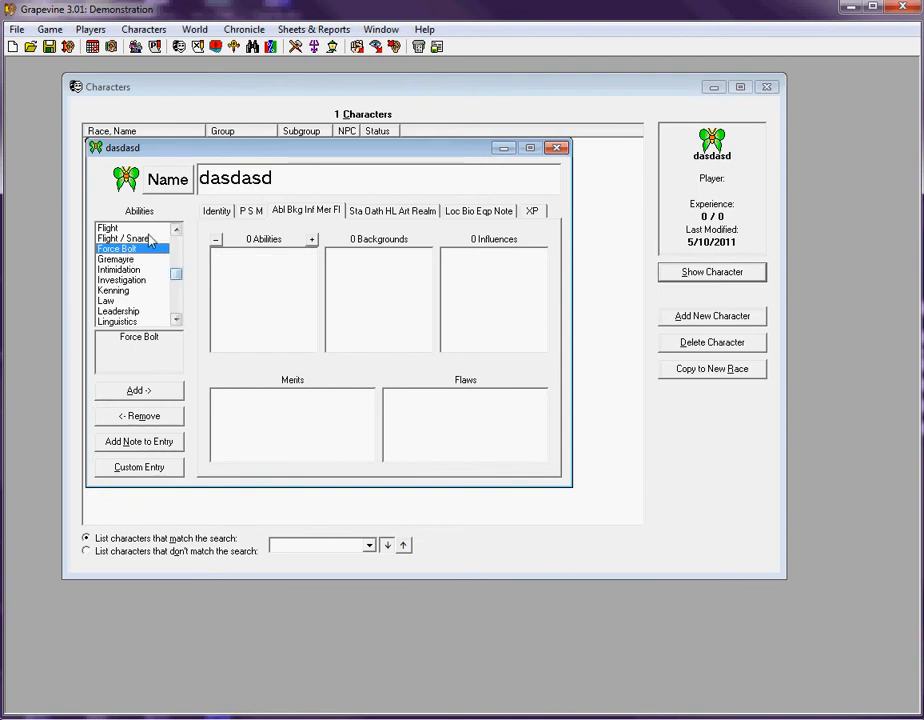
pyautogui.click(130, 240)
pyautogui.click(130, 247)
pyautogui.click(141, 241)
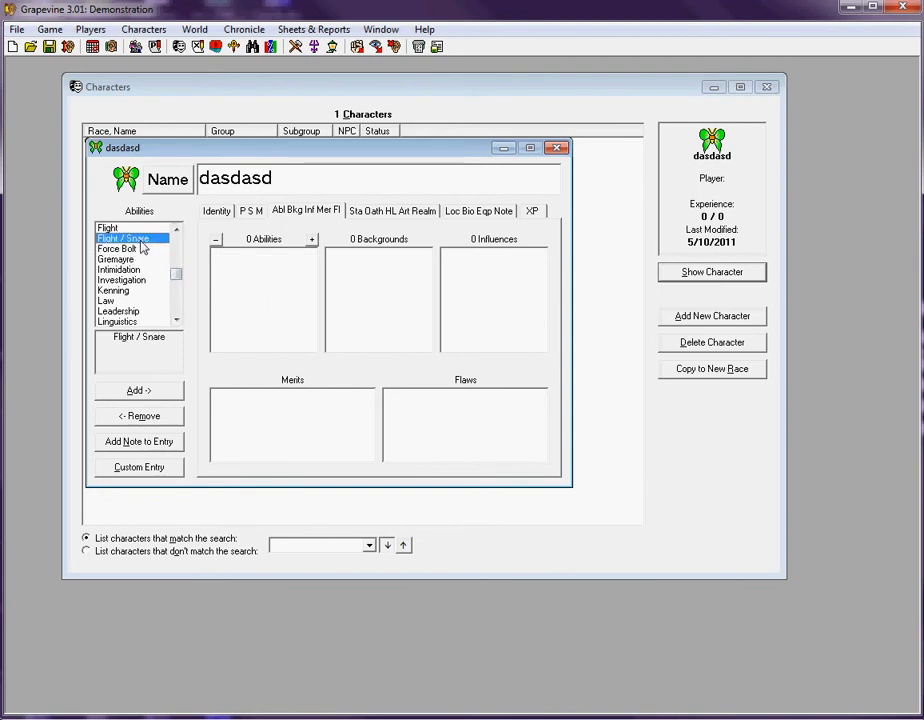
pyautogui.moveTo(178, 276); pyautogui.dragTo(178, 283)
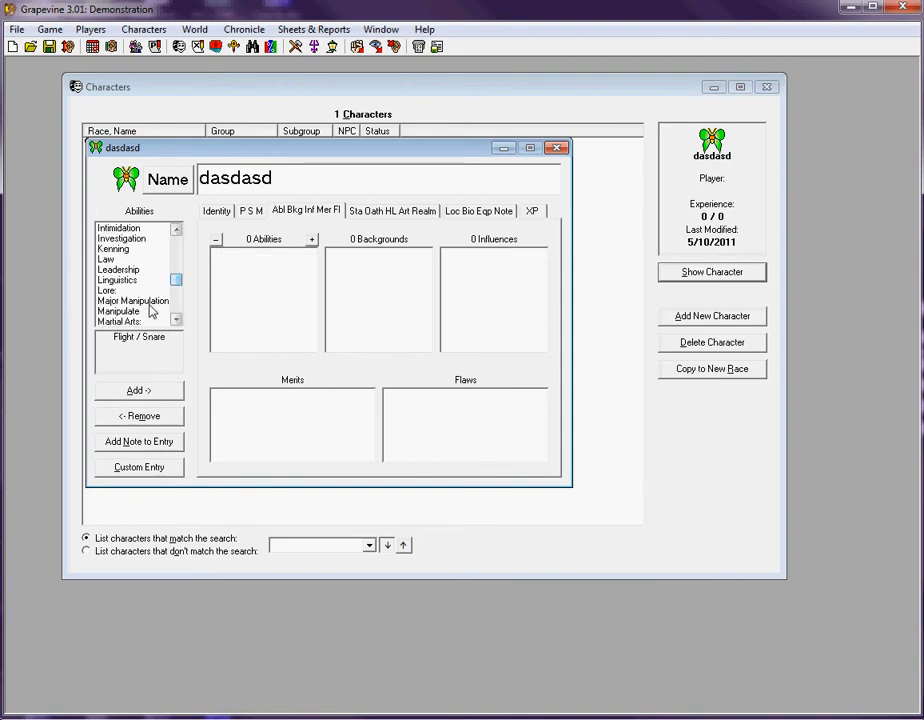
pyautogui.click(147, 302)
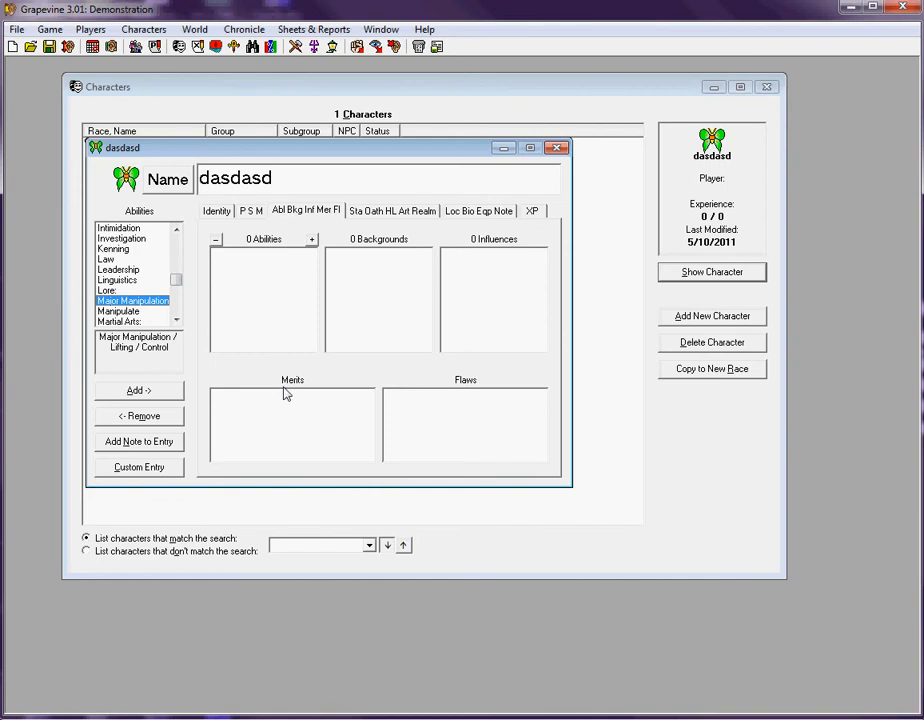
pyautogui.click(556, 149)
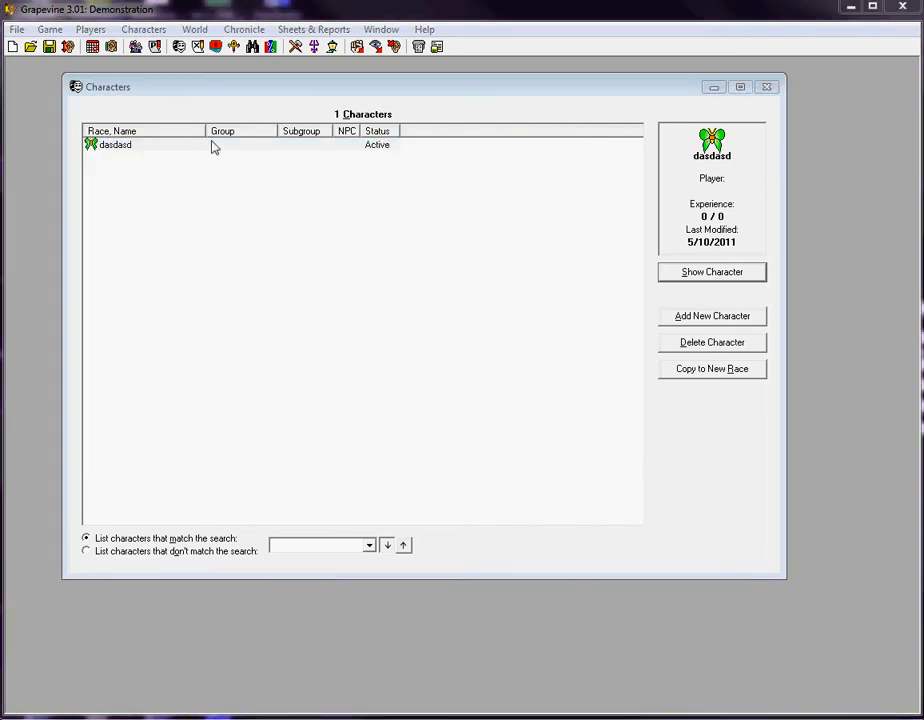
# - Reopen the Menu Editor and add a new item named Jogging to the general Abilities menu
pyautogui.click(113, 48)
pyautogui.moveTo(285, 330); pyautogui.dragTo(281, 300)
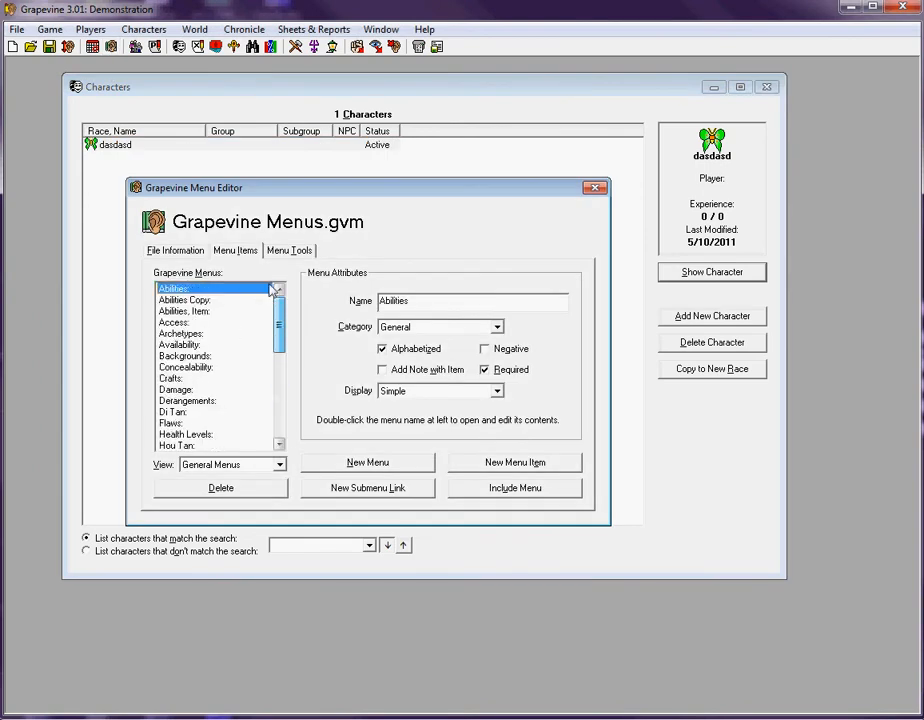
pyautogui.doubleClick(199, 292)
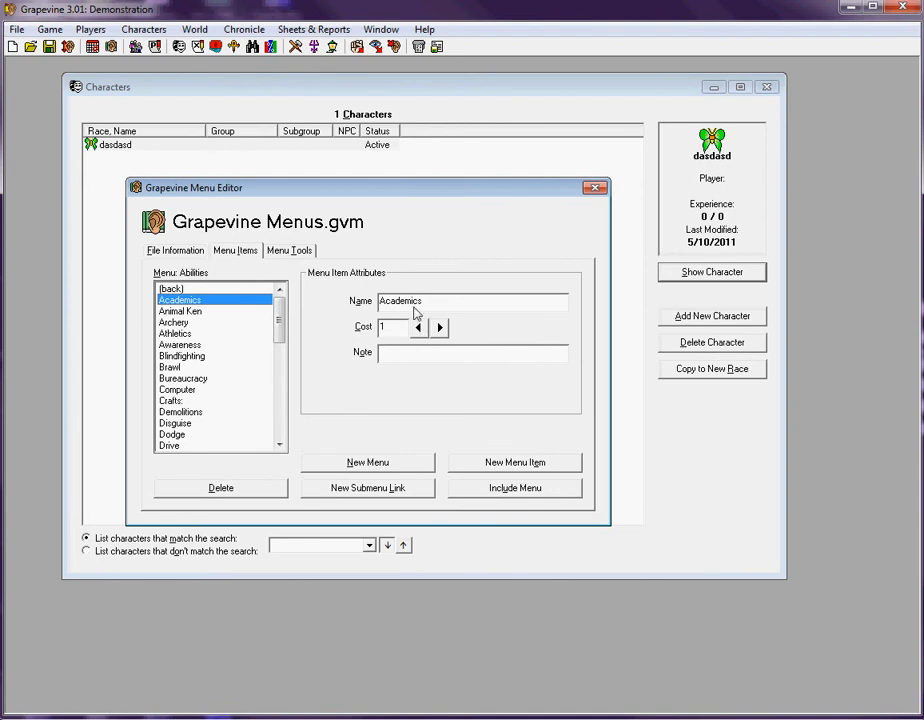
pyautogui.click(494, 462)
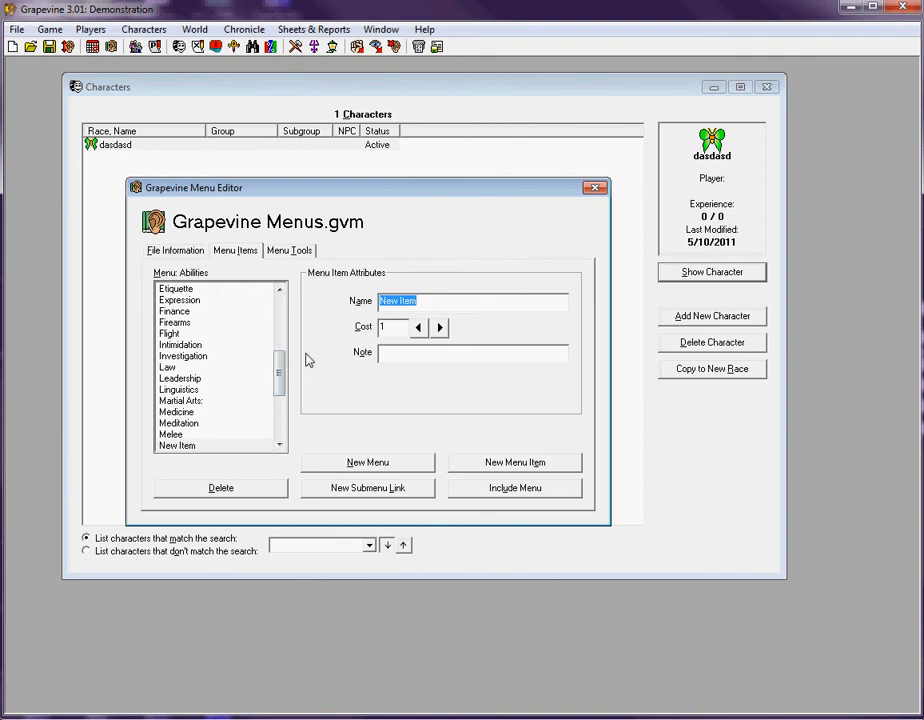
pyautogui.write('Jogging')
pyautogui.click(205, 335)
pyautogui.scroll(-1, 270, 370)
pyautogui.click(200, 402)
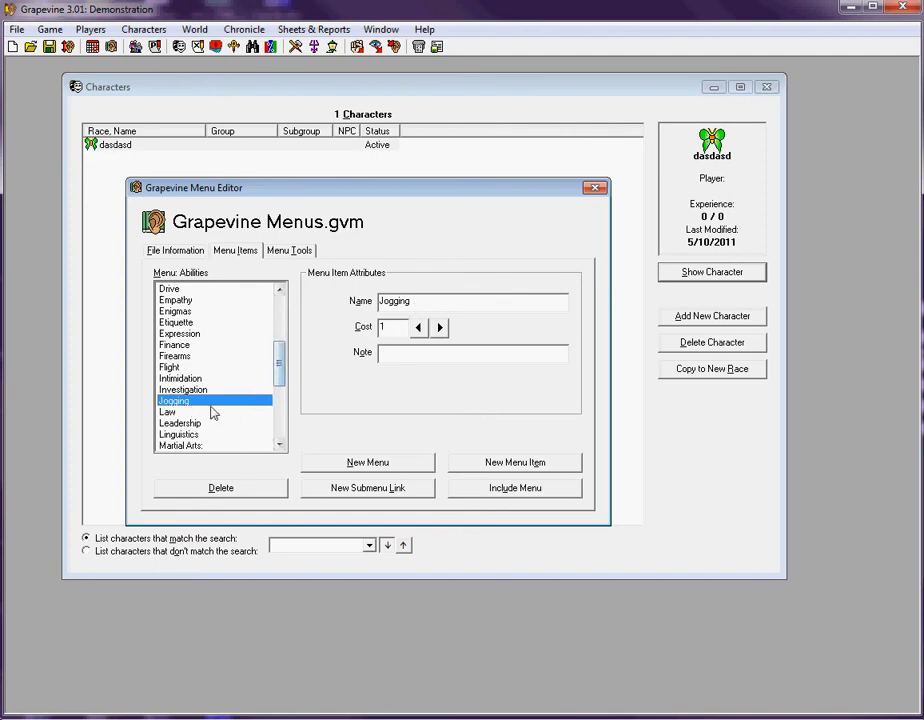
# - Add two more items with default names to the Abilities menu, and close the editor without saving the changes
pyautogui.click(472, 460)
pyautogui.click(258, 368)
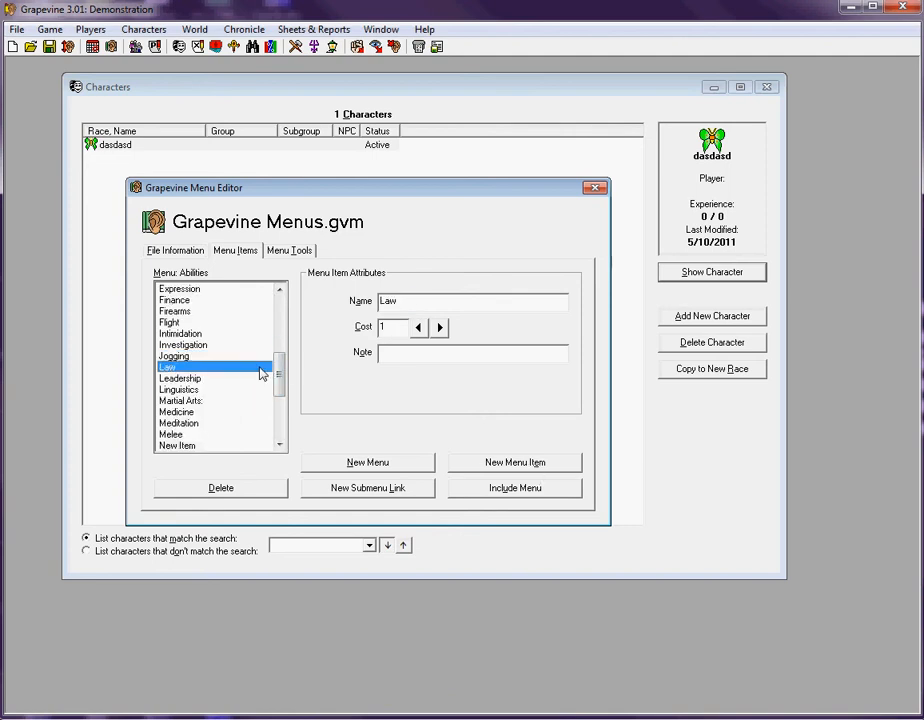
pyautogui.click(563, 470)
pyautogui.click(214, 380)
pyautogui.scroll(-1, 230, 400)
pyautogui.click(200, 402)
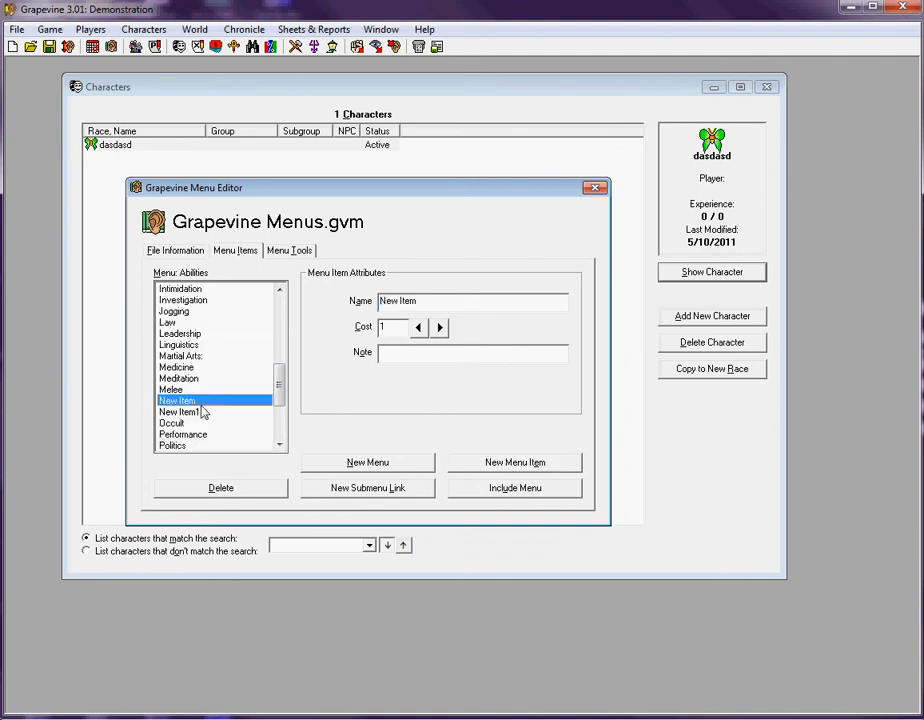
pyautogui.click(196, 412)
pyautogui.click(200, 401)
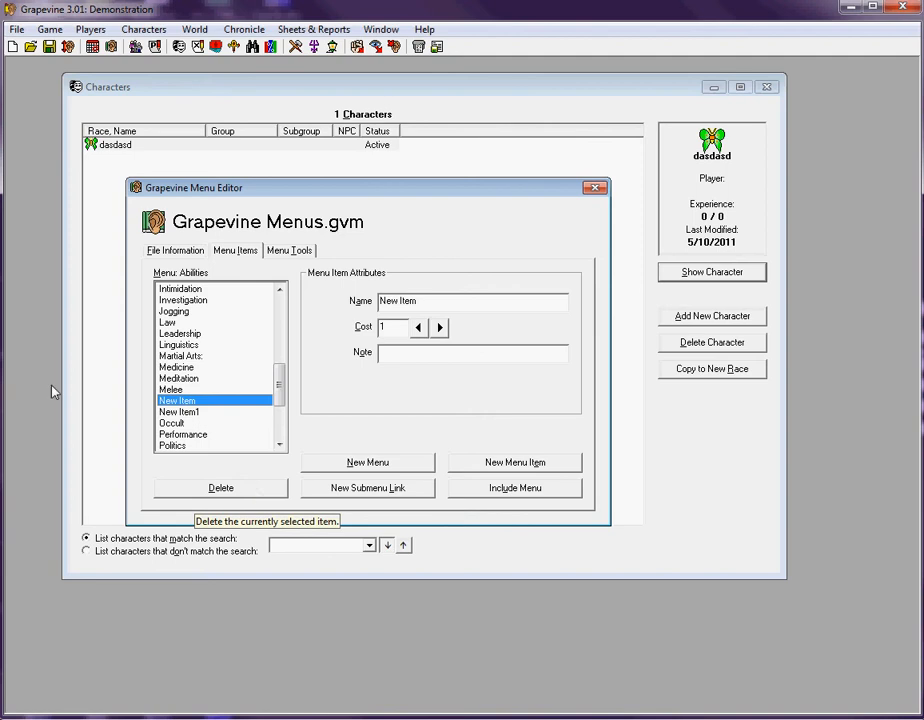
pyautogui.click(177, 401)
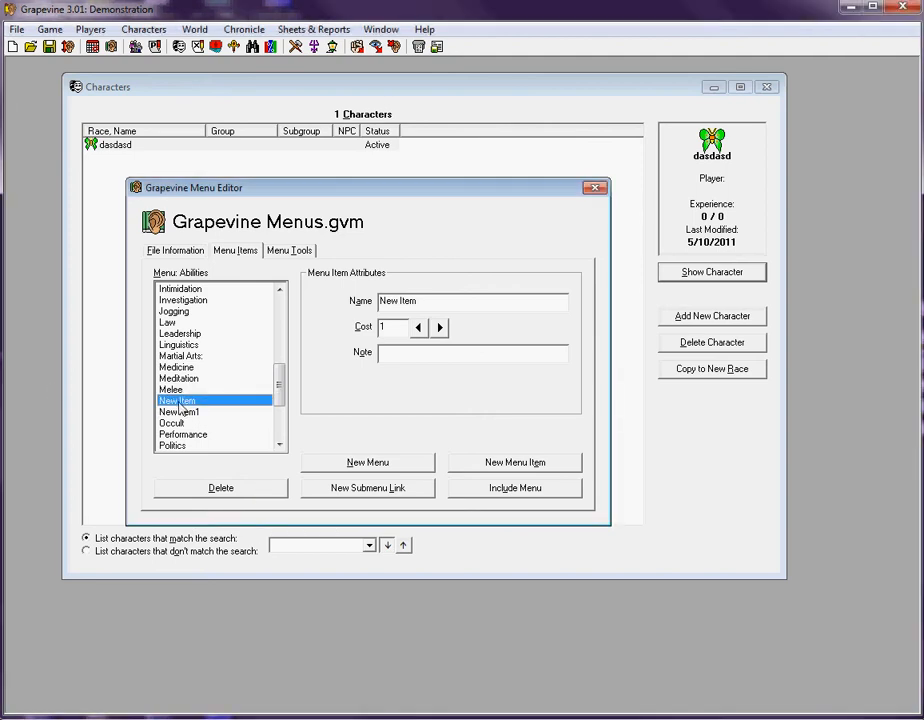
pyautogui.click(595, 188)
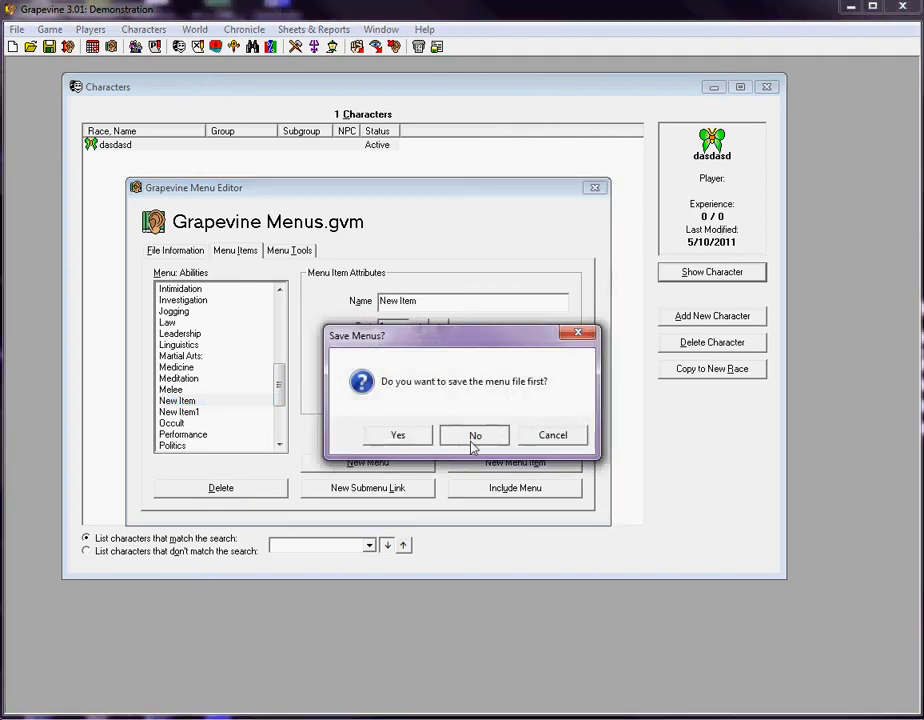
pyautogui.click(474, 436)
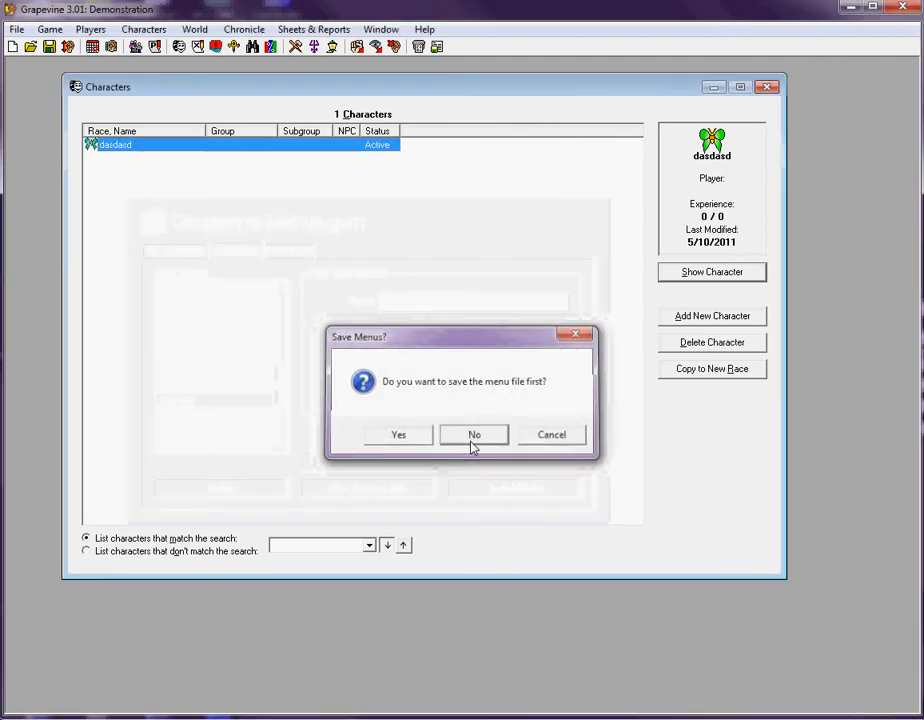
# - Reopen the Menu Editor at the file information and save the current menu file
pyautogui.click(112, 49)
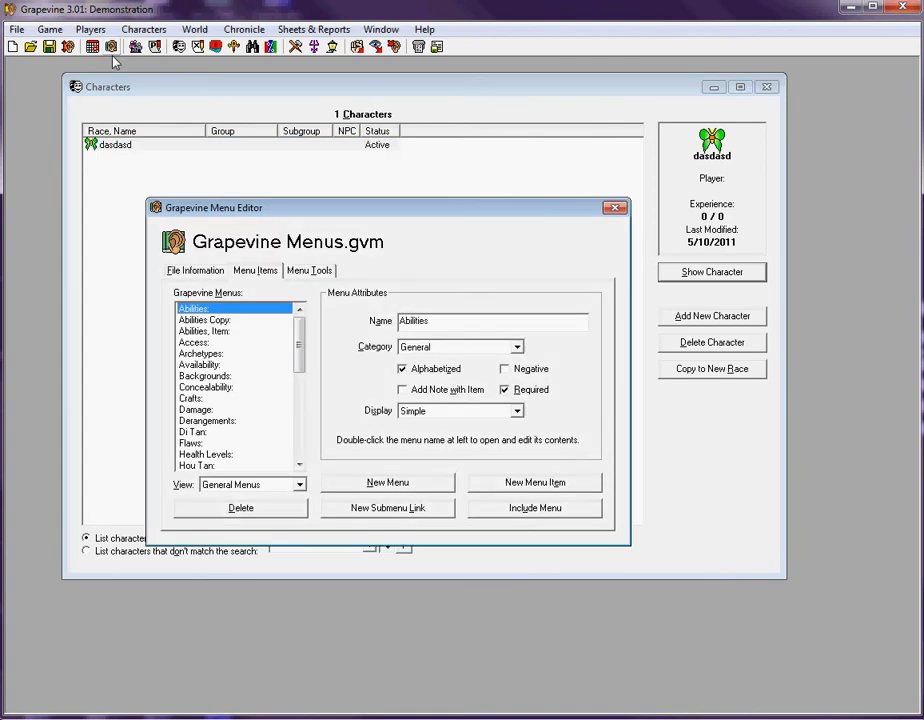
pyautogui.click(198, 271)
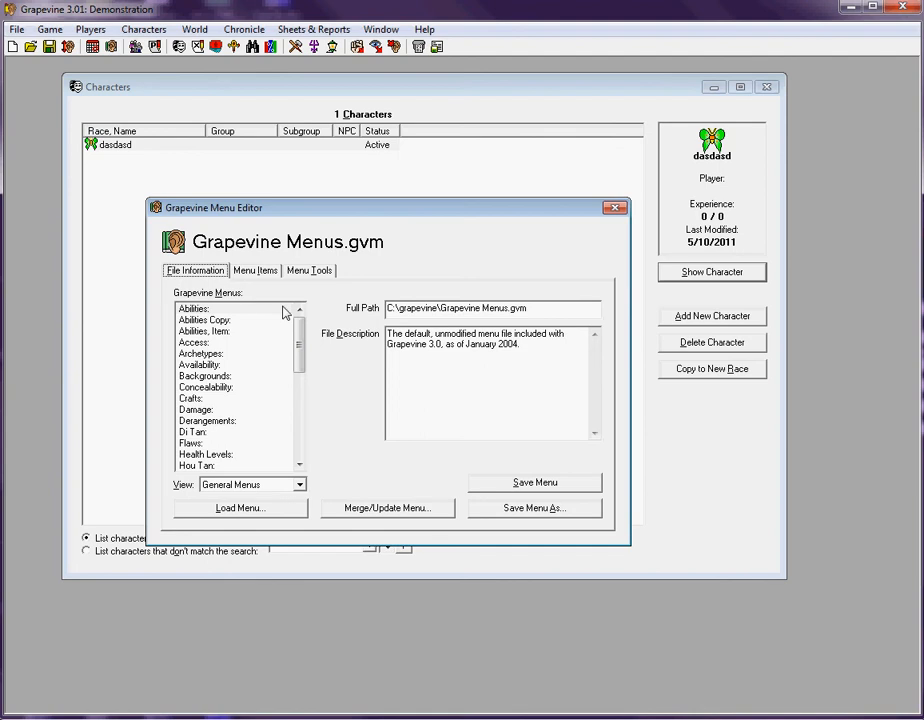
pyautogui.click(524, 312)
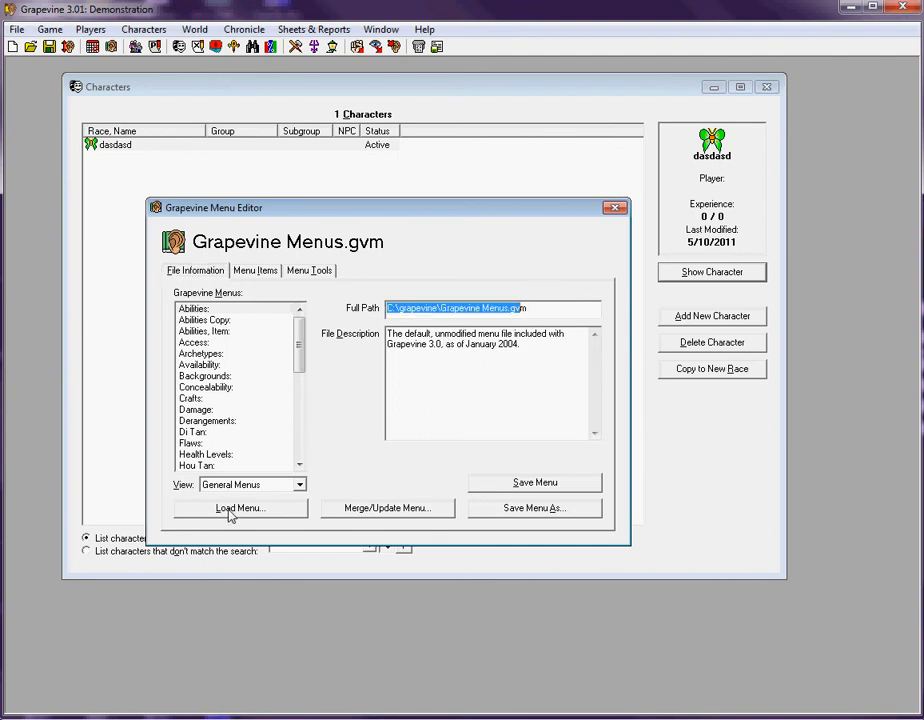
pyautogui.click(563, 490)
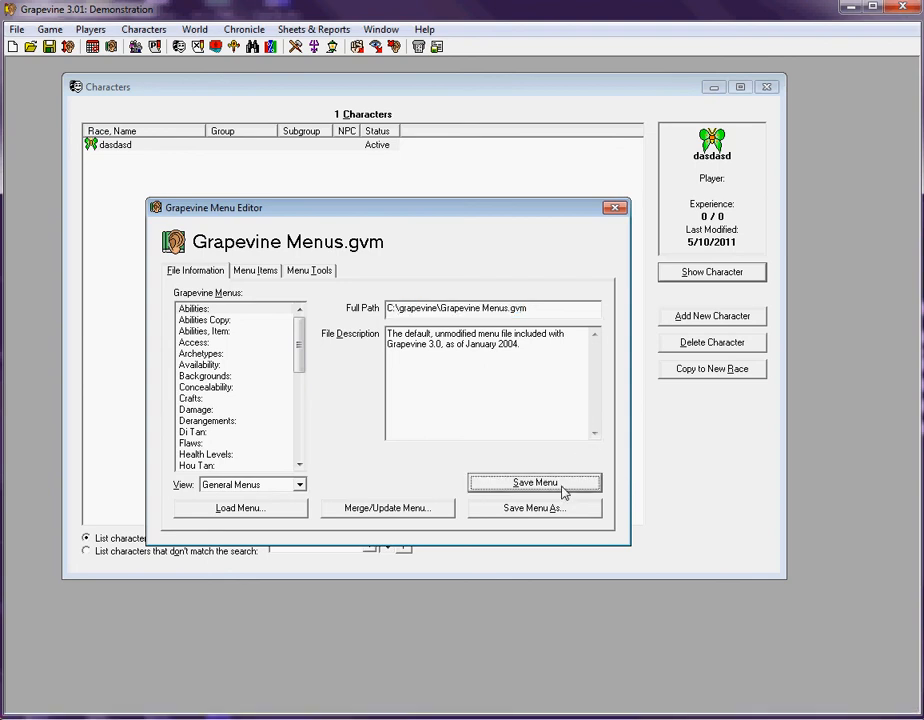
# - Look at the options for saving the menu file under another name, and cancel without saving
pyautogui.click(551, 510)
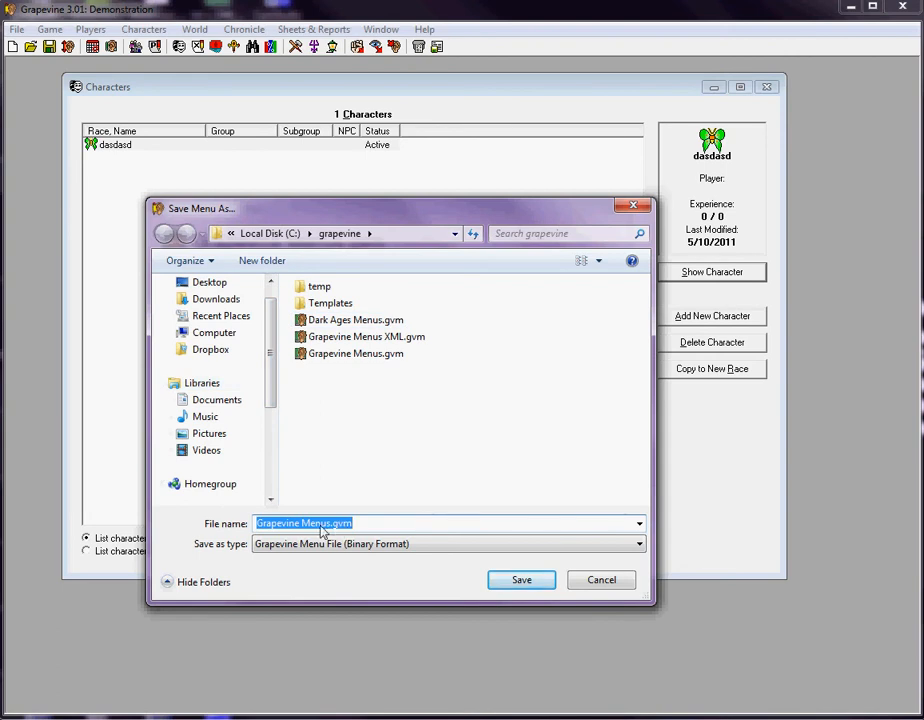
pyautogui.click(619, 589)
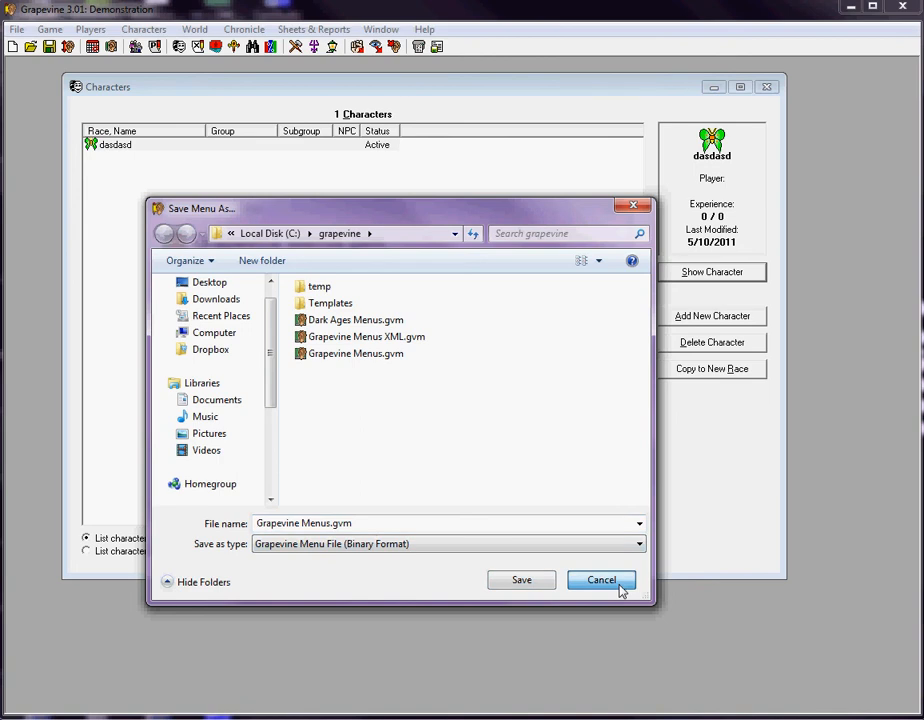
pyautogui.click(602, 580)
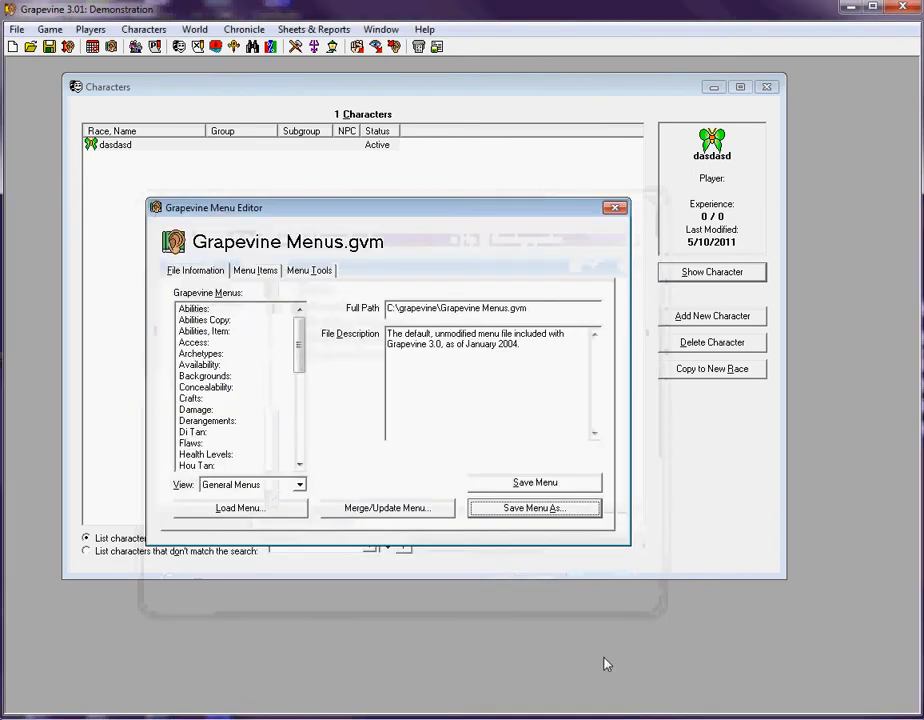
# - Start merging Dark Ages Menus.gvm into the current menu file
pyautogui.click(395, 512)
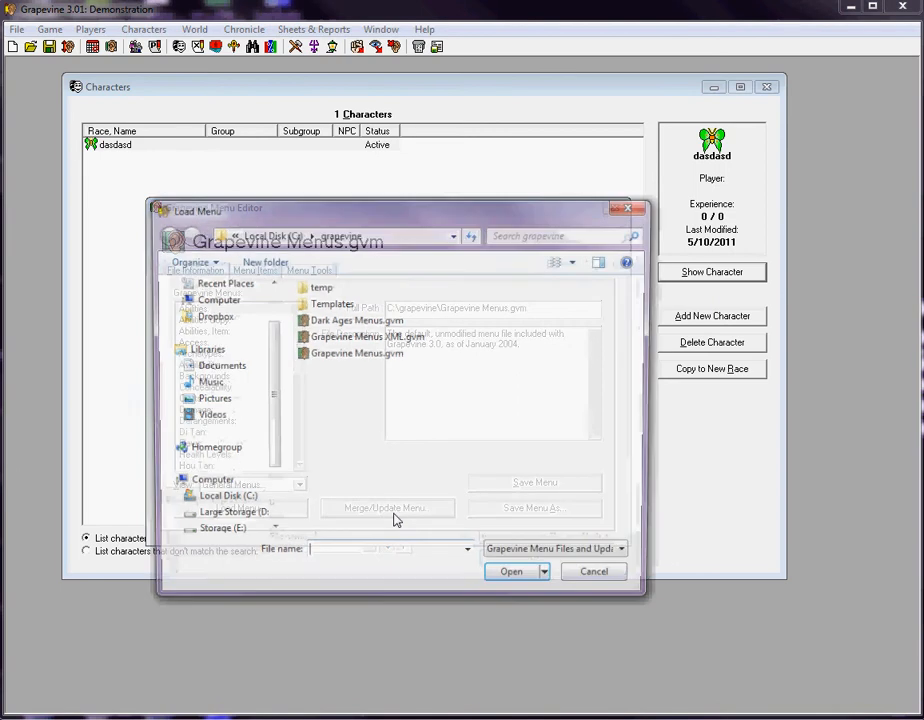
pyautogui.click(363, 322)
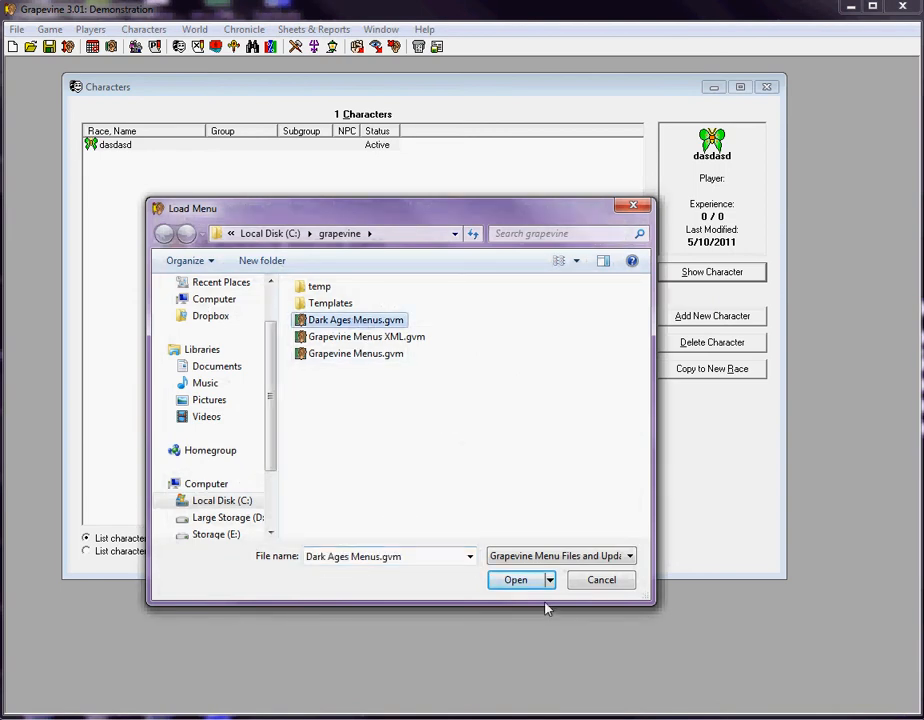
pyautogui.click(520, 588)
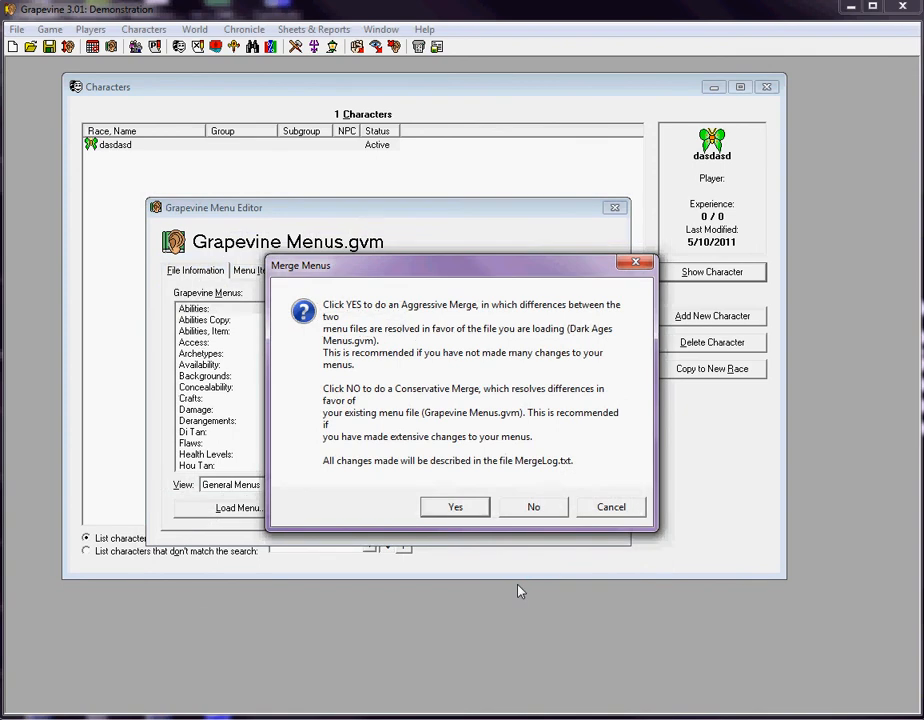